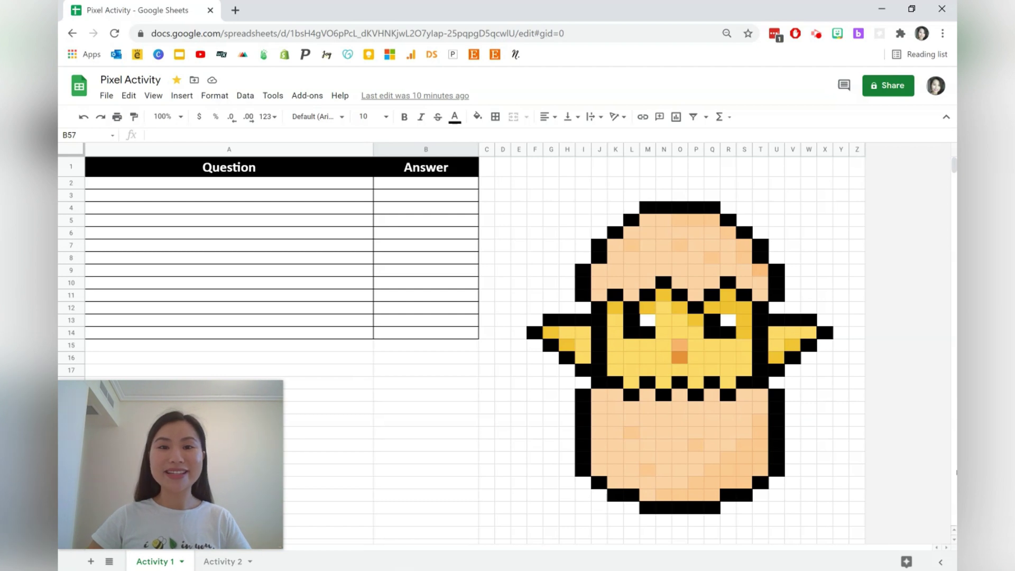
left_click(221, 560)
left_click(183, 562)
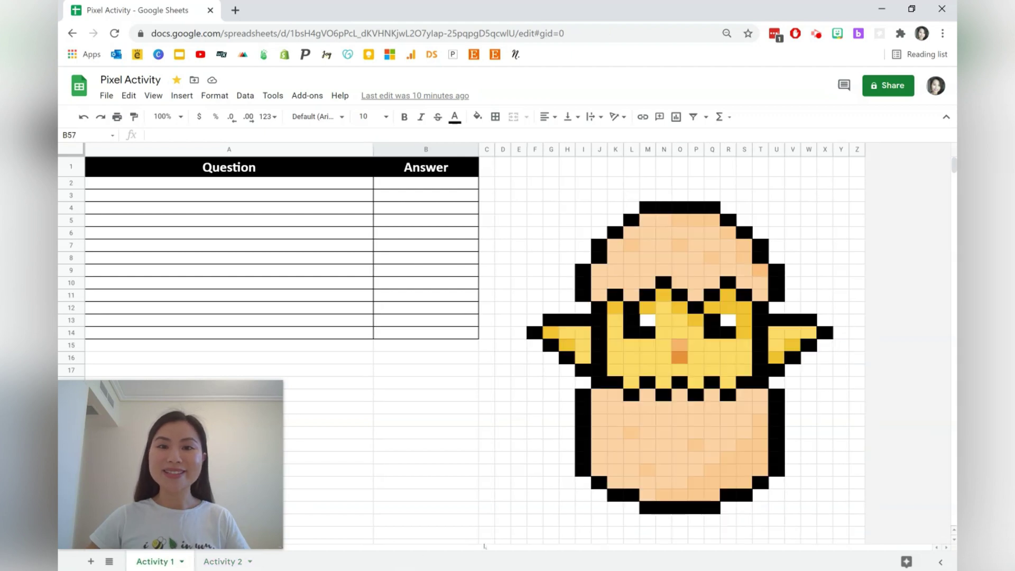
key("ctrl+0")
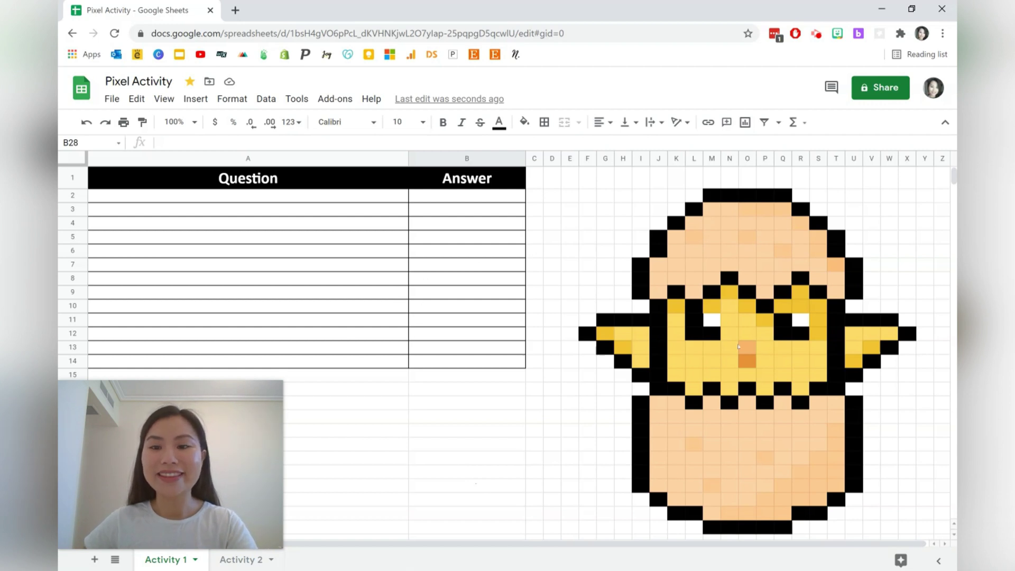
- Enter the question 1+1 in A2 and its answer 2 in B2
left_click(387, 203)
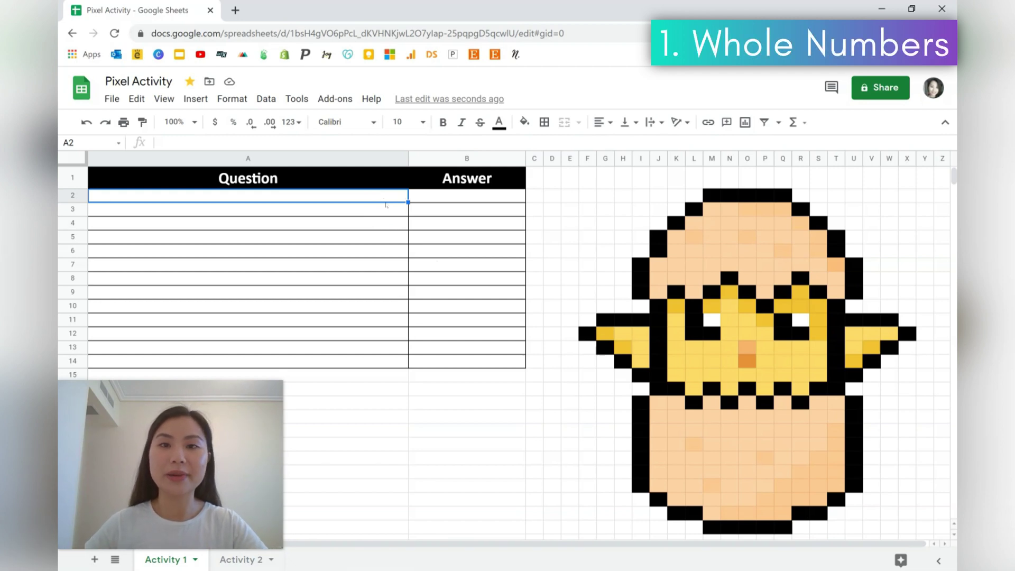
type("1+1")
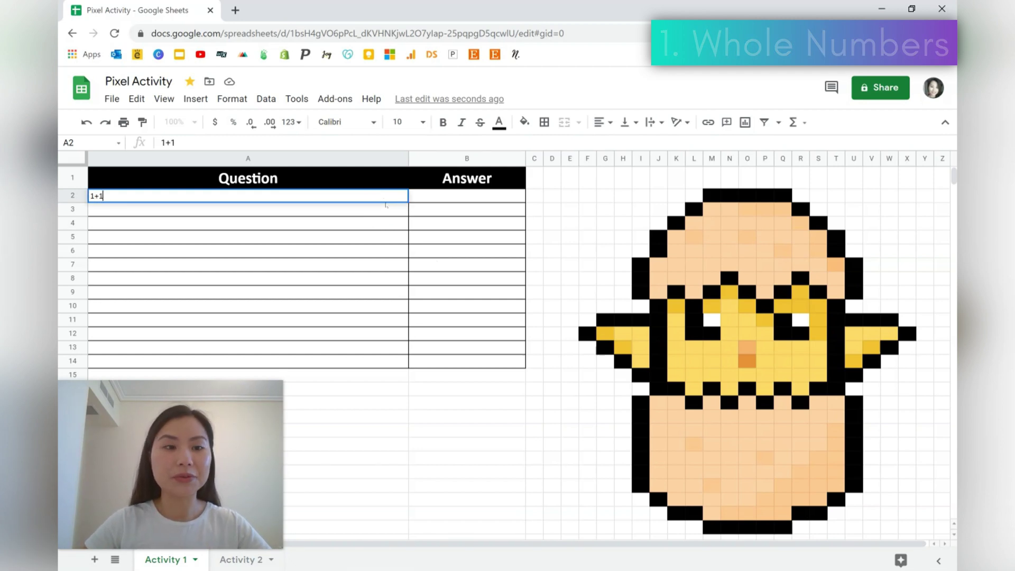
key("Tab")
type("2")
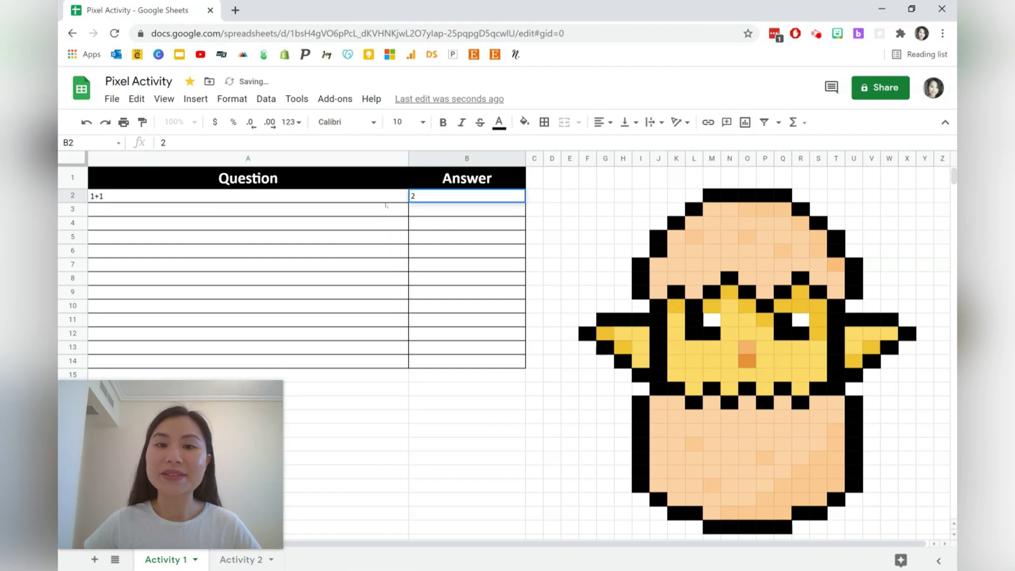
left_click(552, 256)
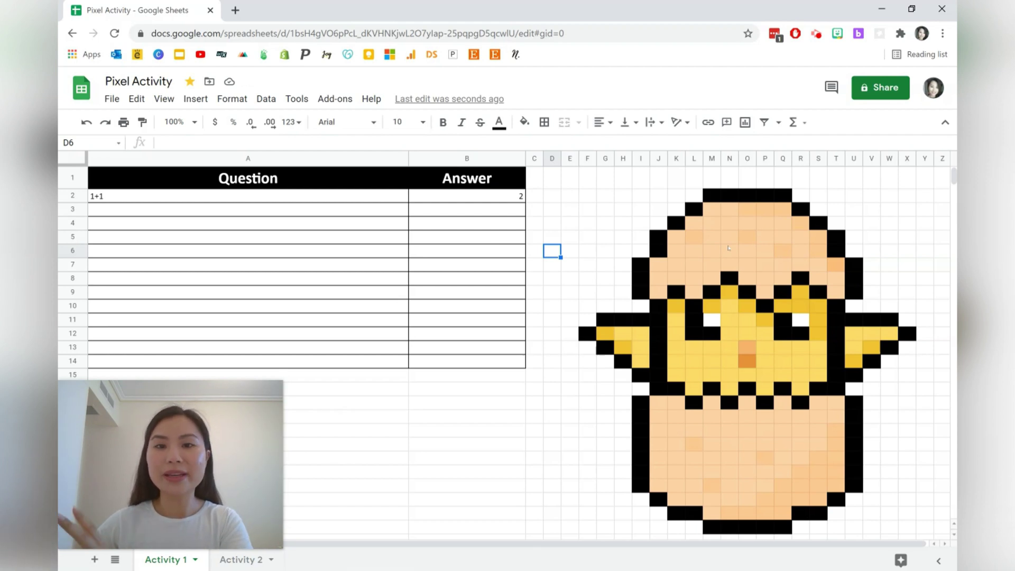
- Select scattered pixel cells across the egg and chick together, including N5, K6, S7, S5, P12, O13, N18, R20, O23, T11 and I12
left_click(730, 236)
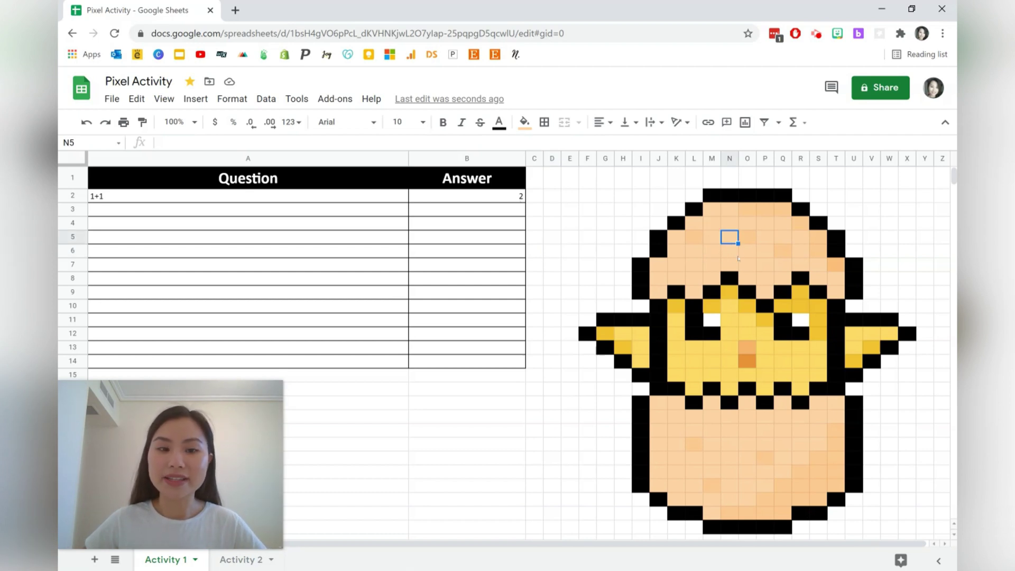
left_click(683, 256, "ctrl")
left_click(818, 265, "ctrl")
left_click(818, 237, "ctrl")
left_click(765, 334, "ctrl")
left_click(747, 347, "ctrl")
left_click(730, 417, "ctrl")
left_click(801, 444, "ctrl")
left_click(747, 486, "ctrl")
left_click(677, 472, "ctrl")
left_click(676, 430, "ctrl")
left_click(783, 403, "ctrl")
left_click(818, 361, "ctrl")
left_click(832, 320, "ctrl")
left_click(641, 334, "ctrl")
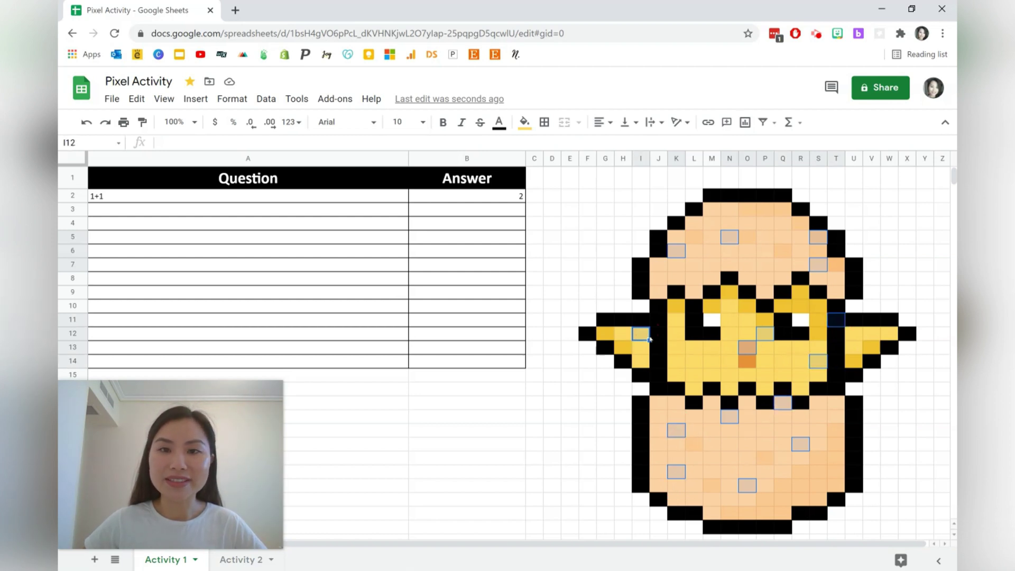
- Add a conditional formatting rule to the selected pixels using the custom formula =$B$2<>2
left_click(244, 101)
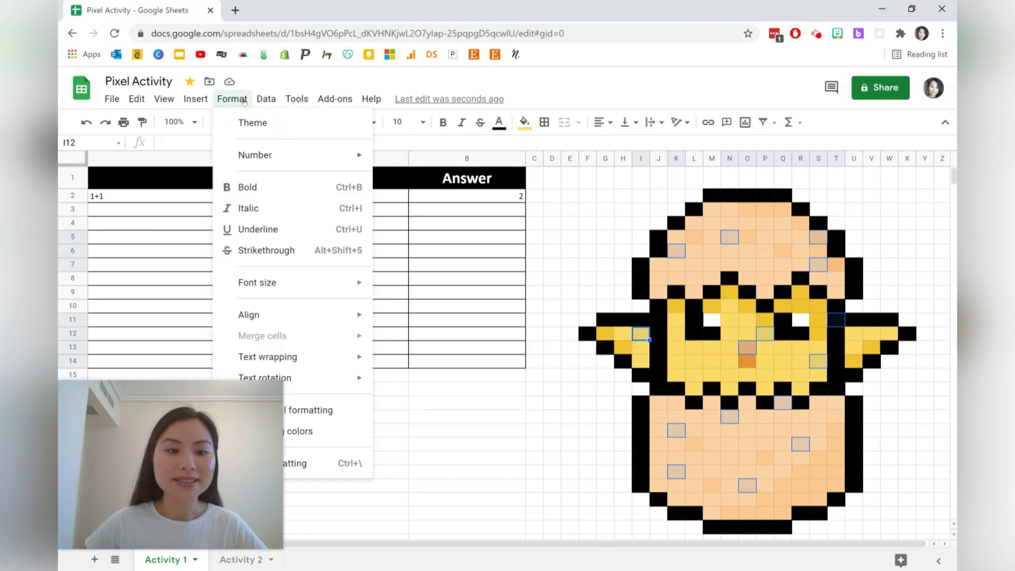
left_click(341, 416)
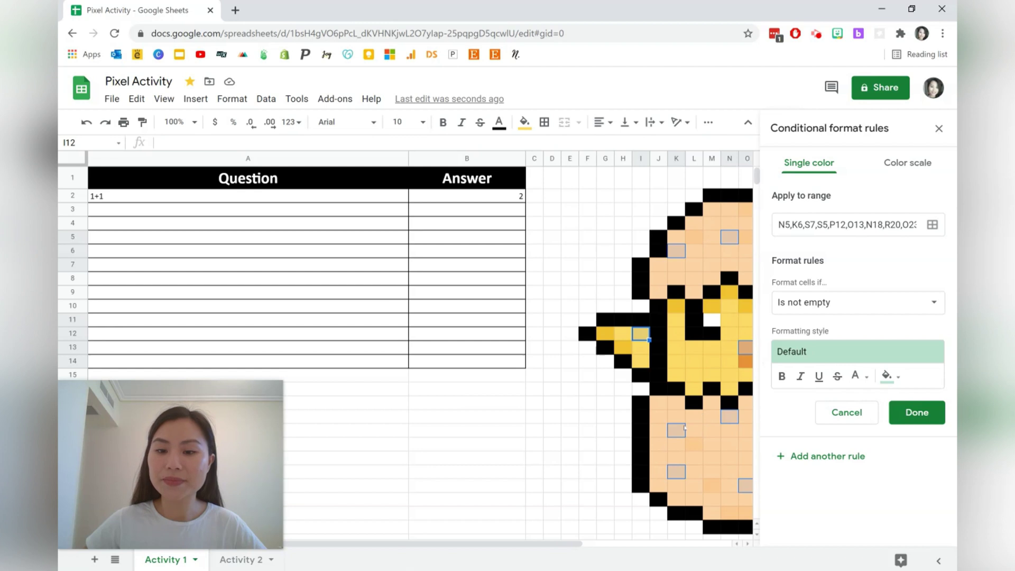
left_click(831, 306)
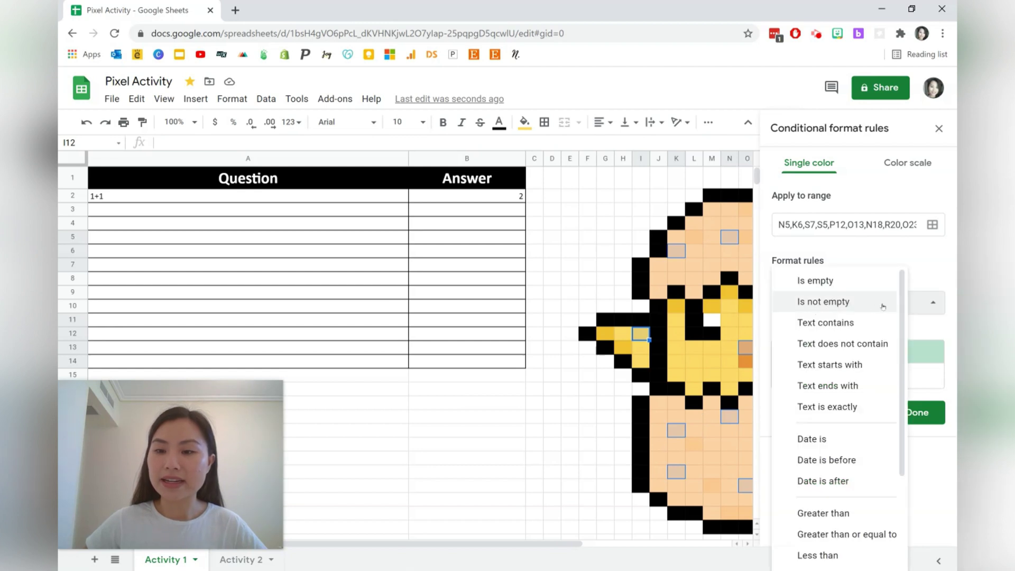
scroll(846, 476, "down", 3)
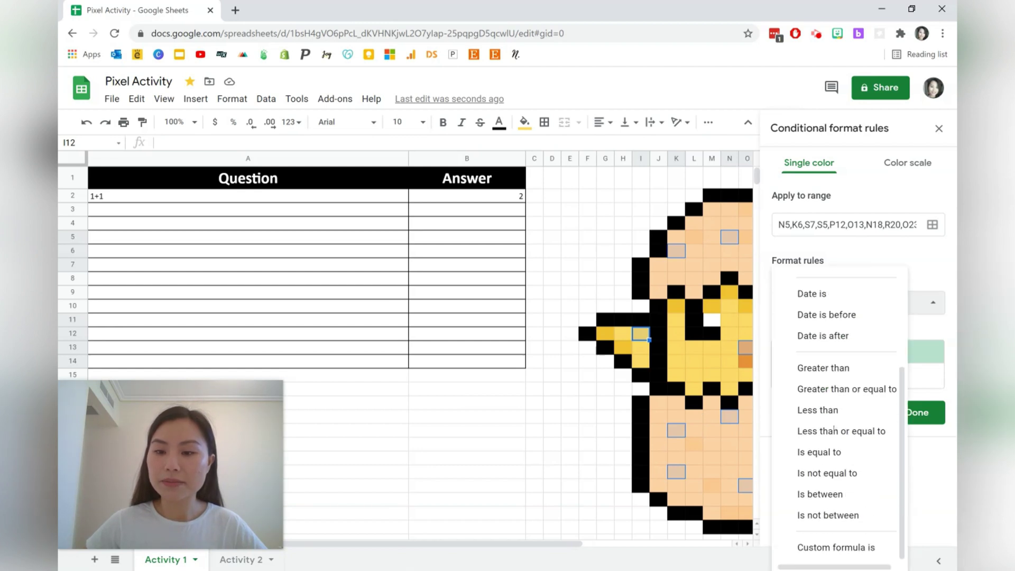
left_click(833, 548)
left_click(860, 326)
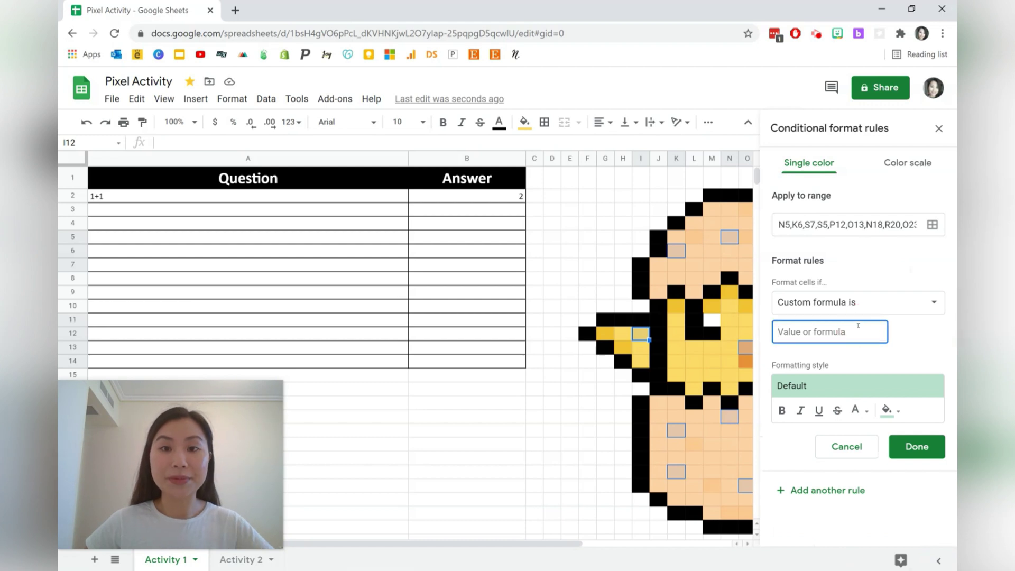
type("=")
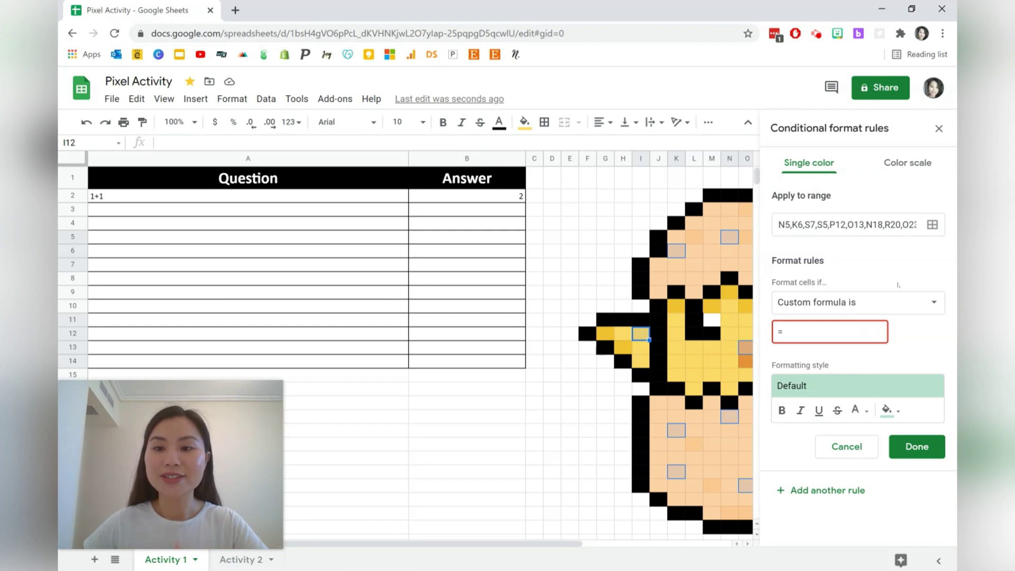
type("$")
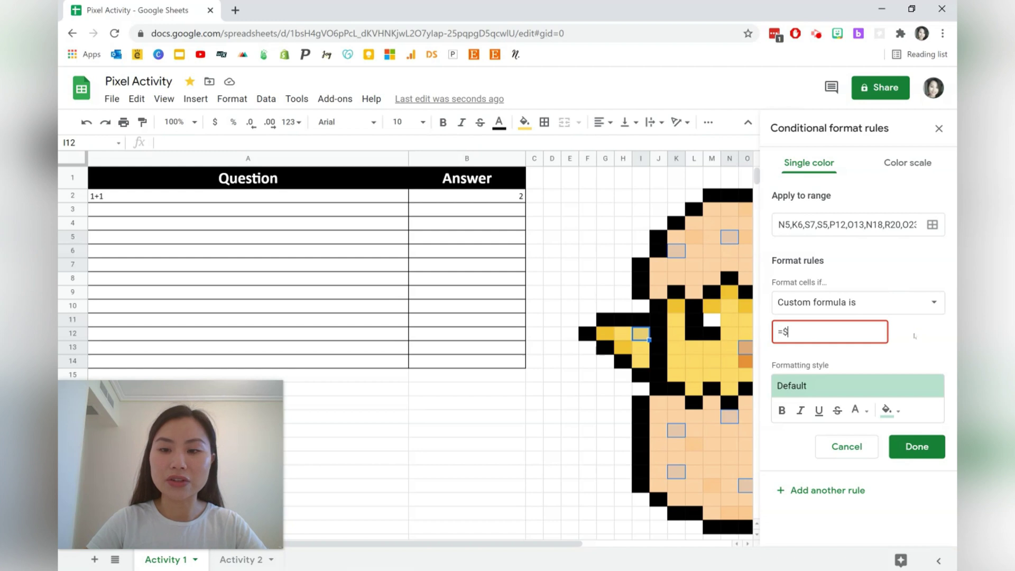
type("B$2")
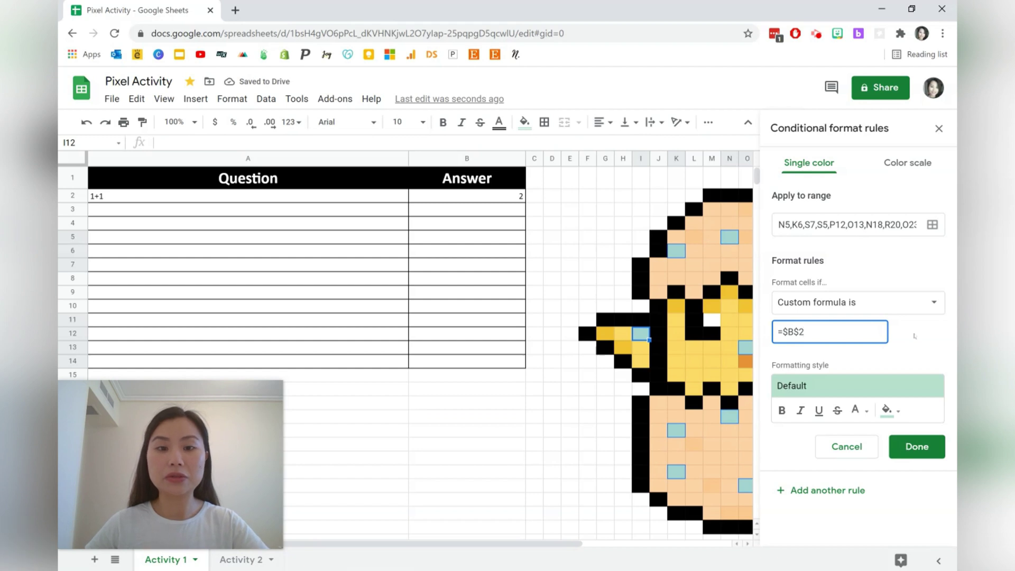
type("<>")
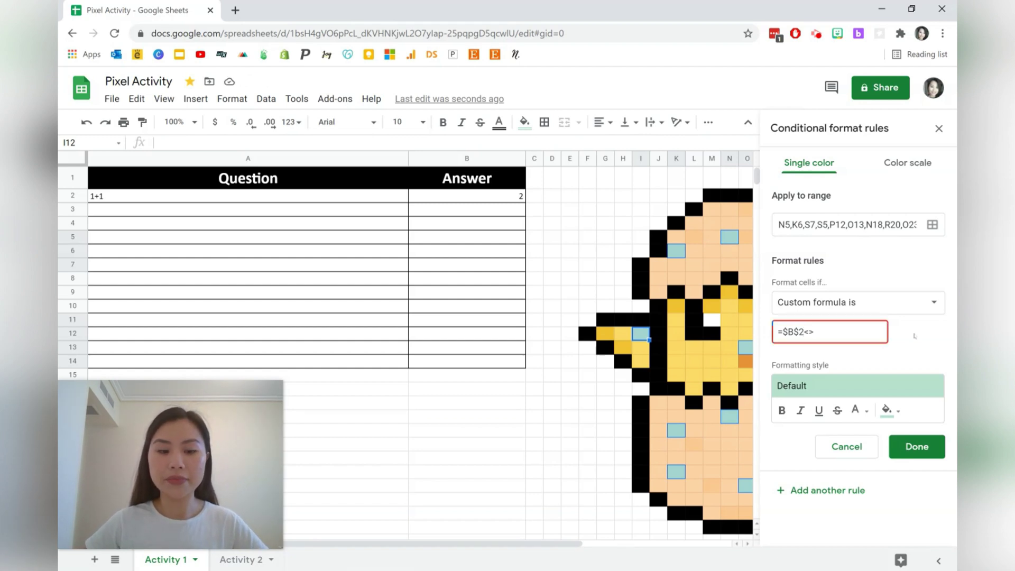
type("2")
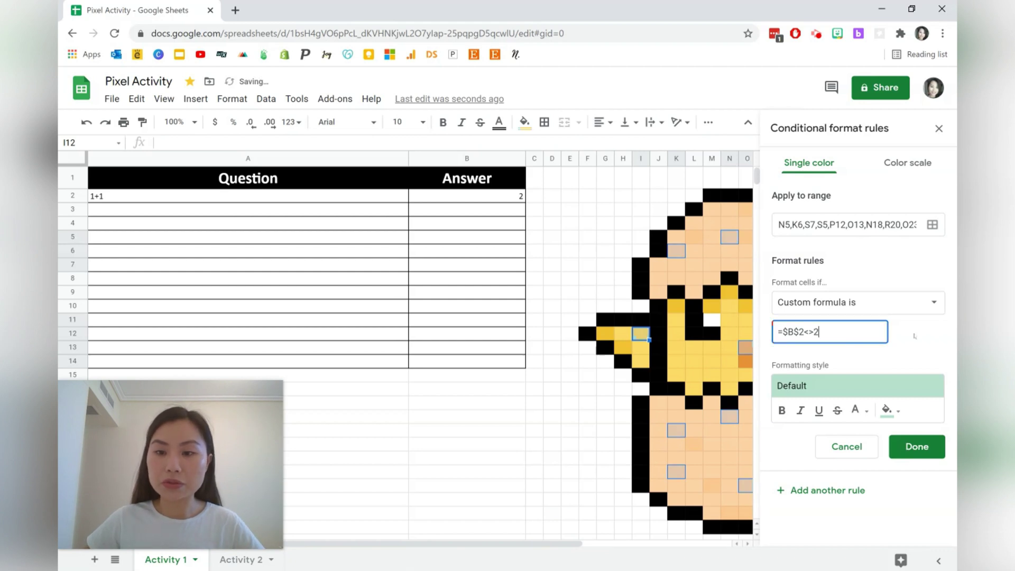
- Set the rule's fill colour to white, save the rule and close the conditional formatting settings
left_click(888, 411)
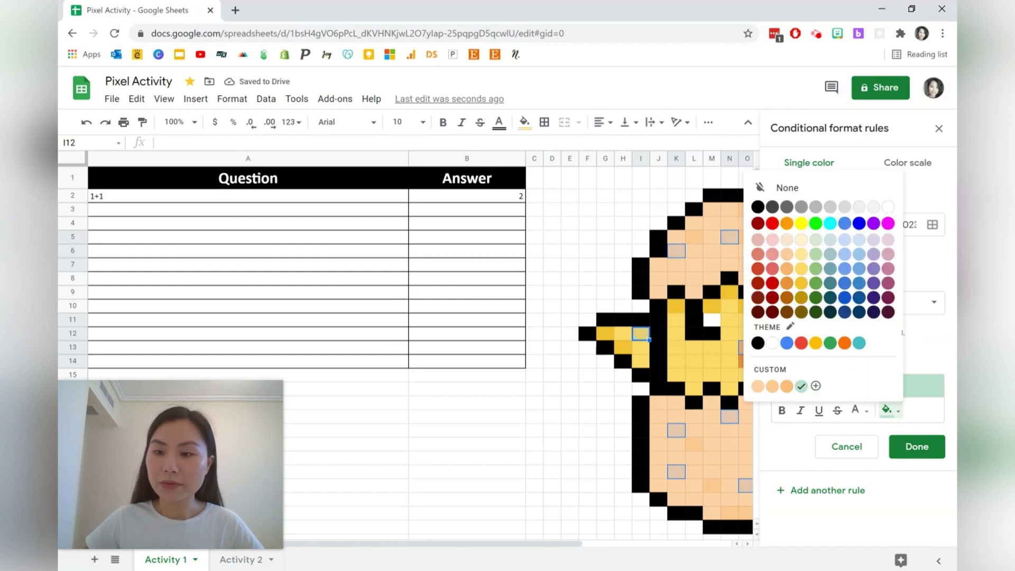
left_click(889, 207)
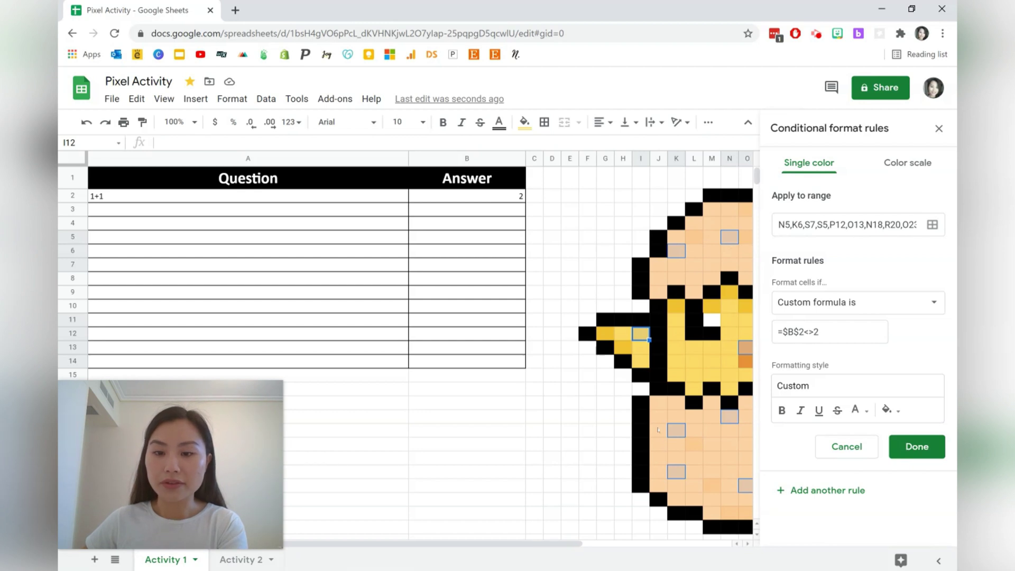
left_click(936, 446)
left_click(941, 129)
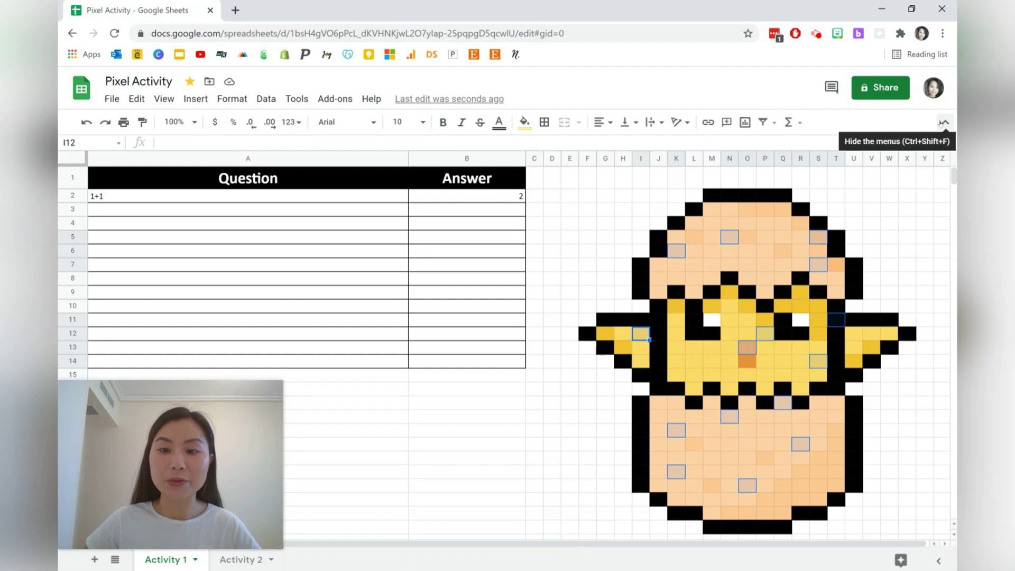
- Test the rule by clearing the answer in B2 and re-entering it as 2.00
left_click(515, 198)
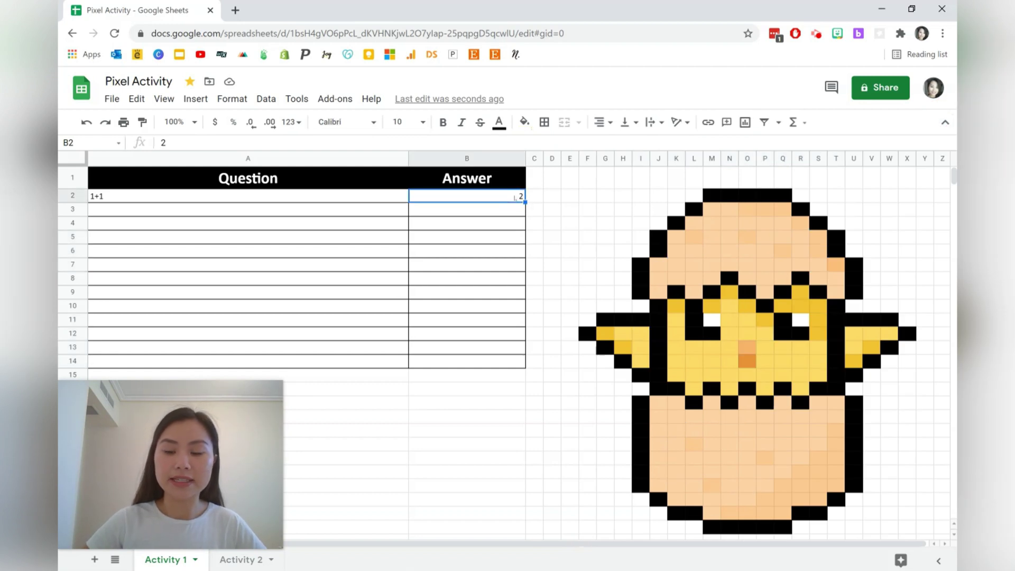
key("Delete")
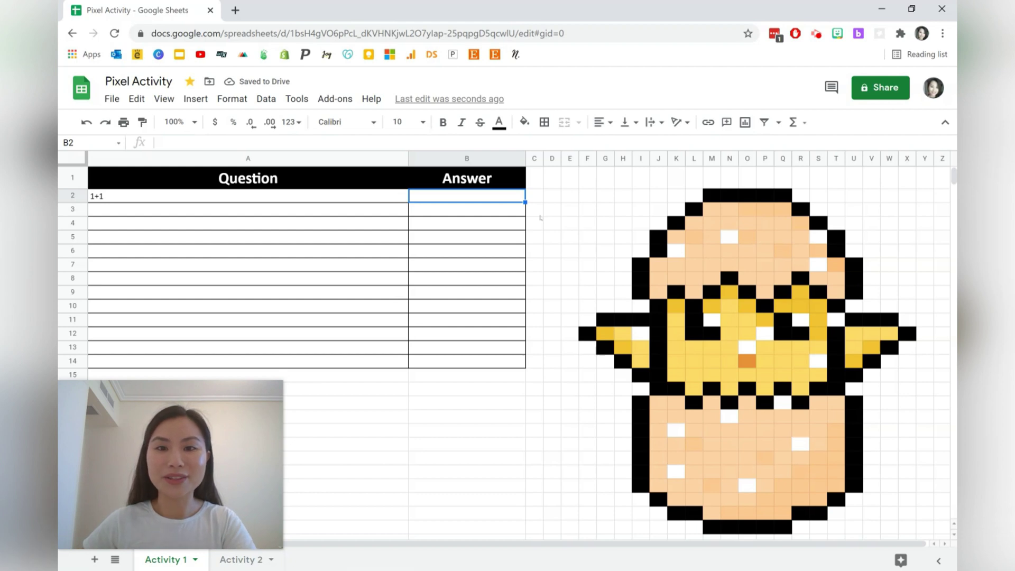
type("2.00")
key("Return")
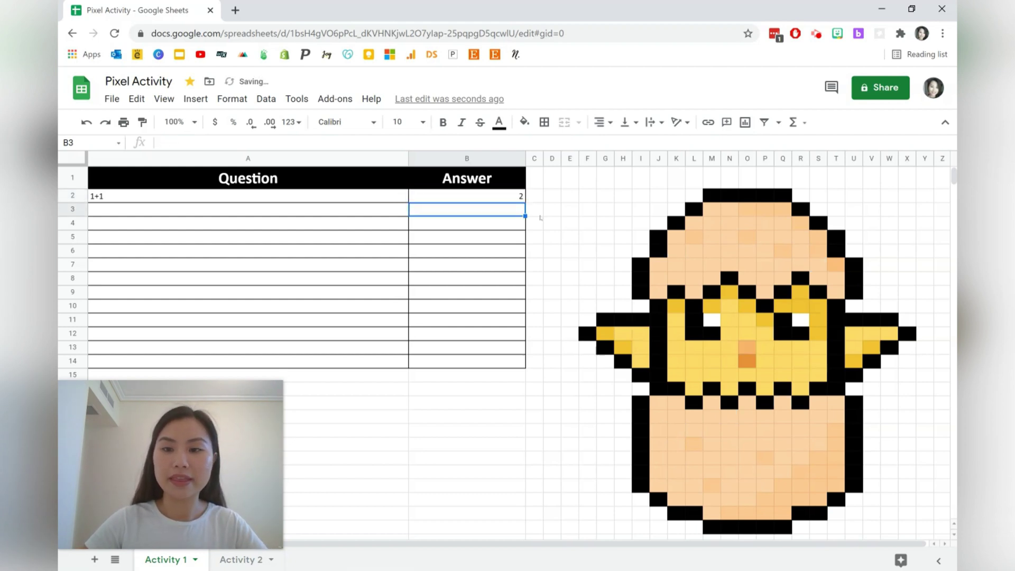
- Check which number format is applied to the answer cell B2
left_click(511, 196)
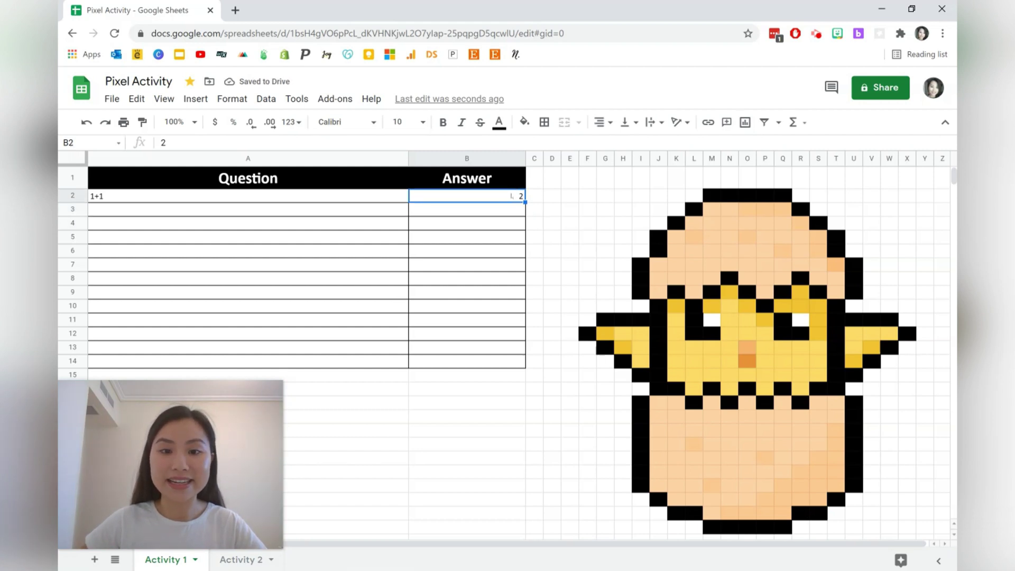
left_click(232, 99)
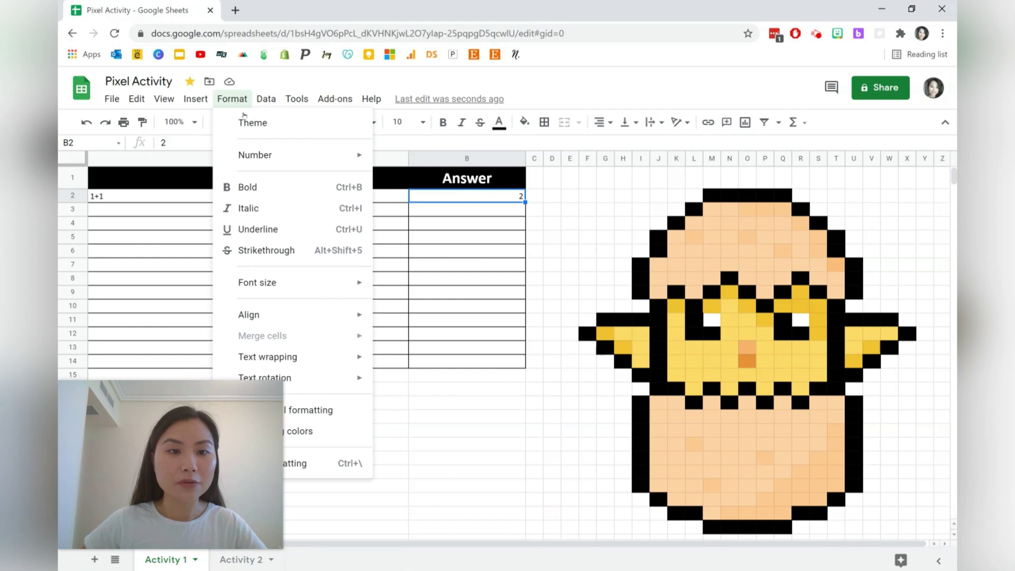
mouse_move(253, 155)
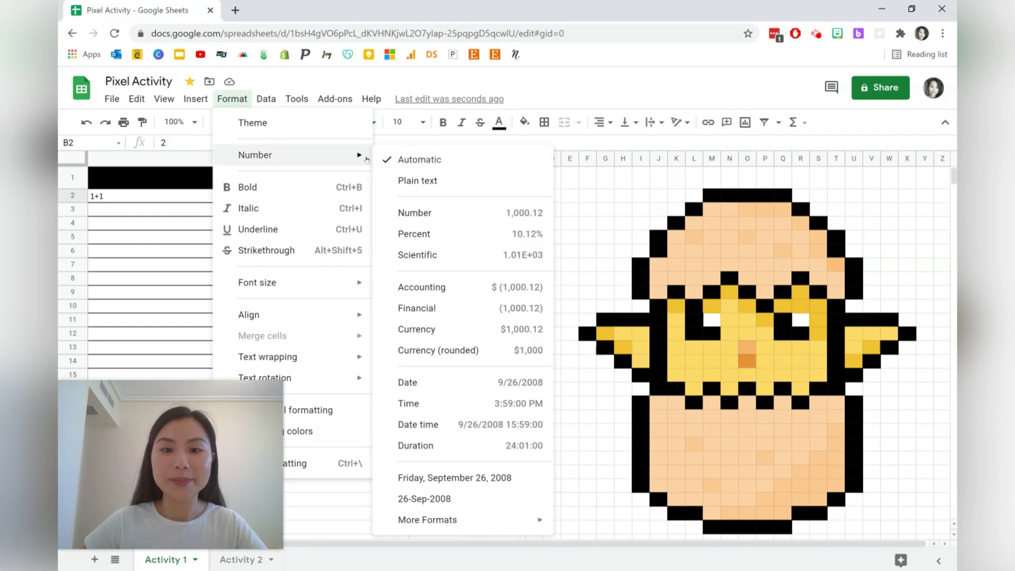
left_click(569, 212)
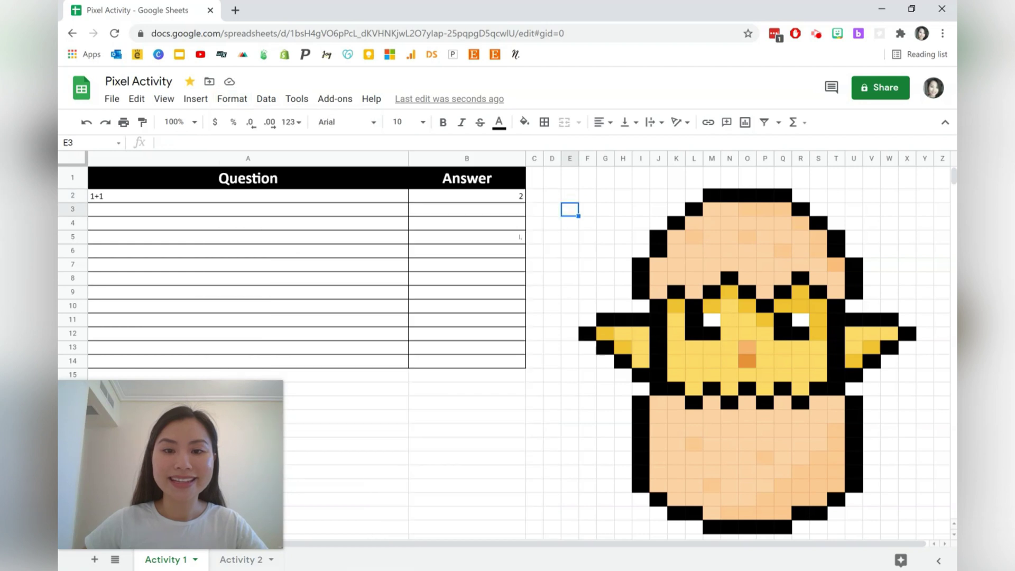
- Enter the question "Write 10% as a decimal." in A3 and its answer 0.1 in B3
left_click(378, 213)
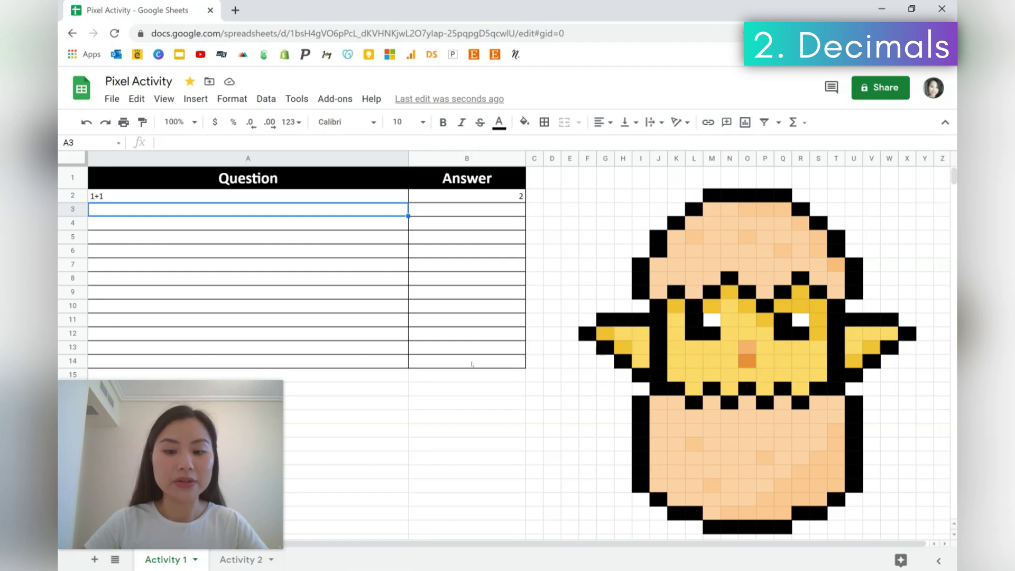
type("Write 10")
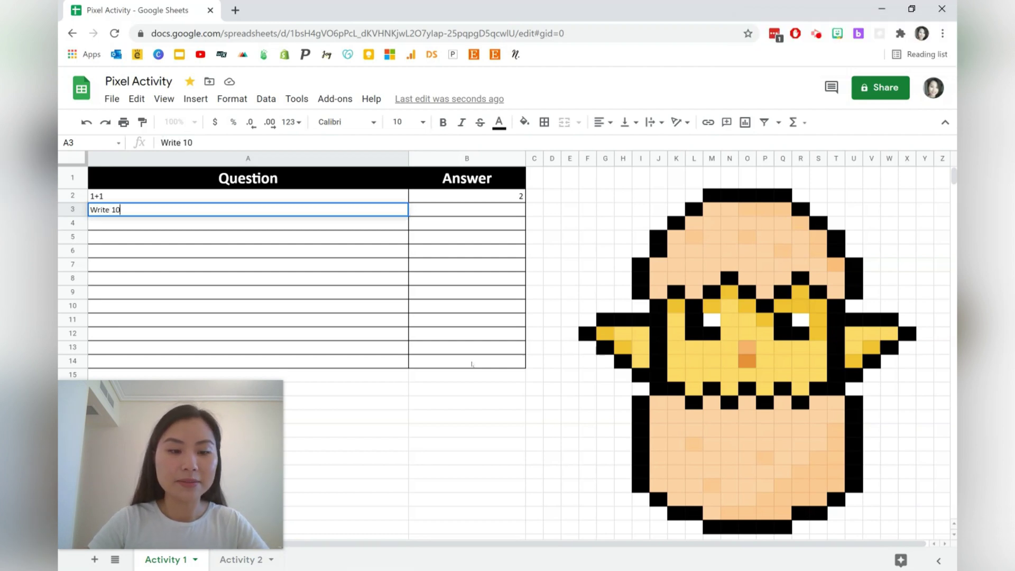
type("% as a deco")
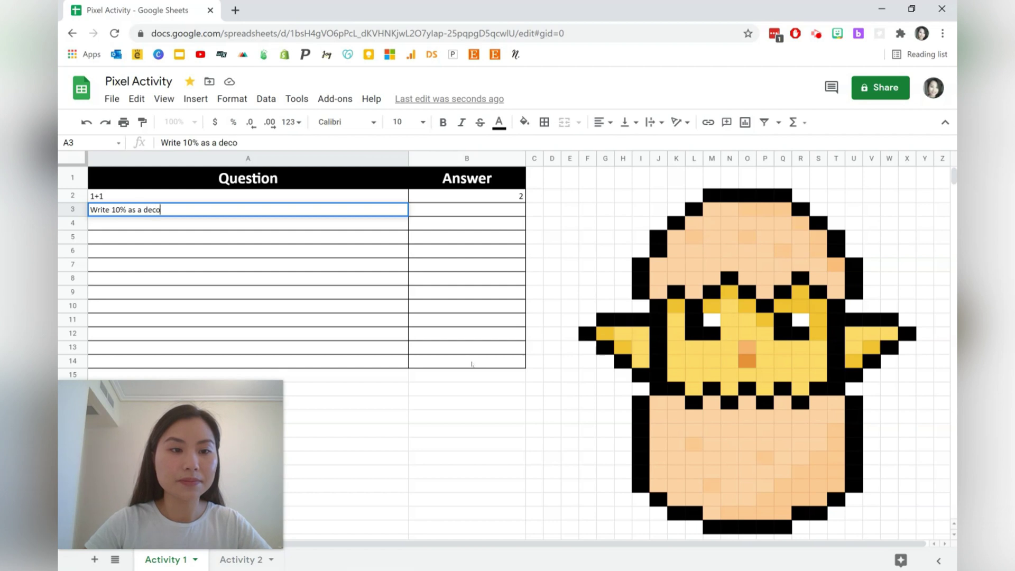
key("BackSpace")
type("imal.")
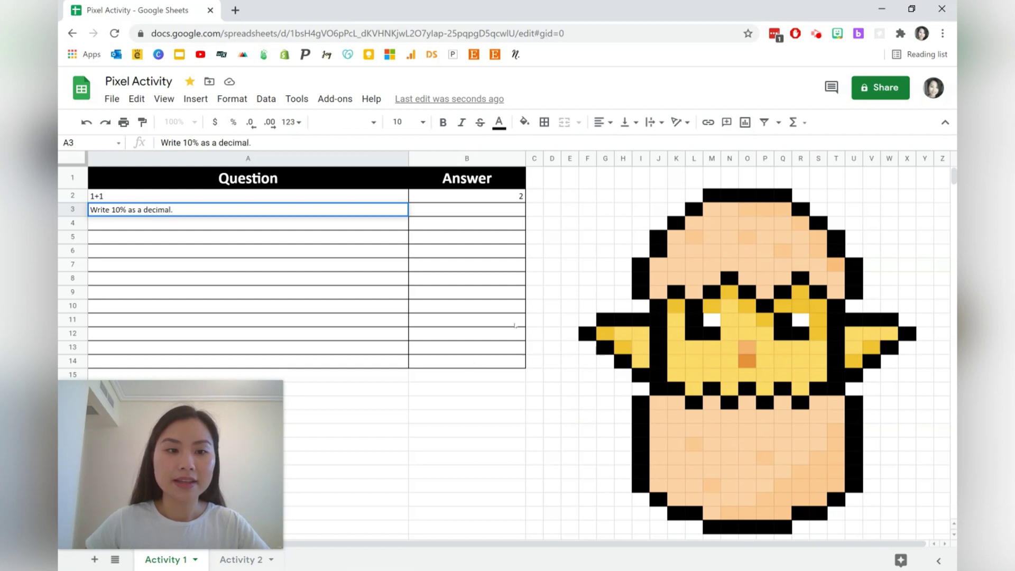
key("Tab")
type("0.1")
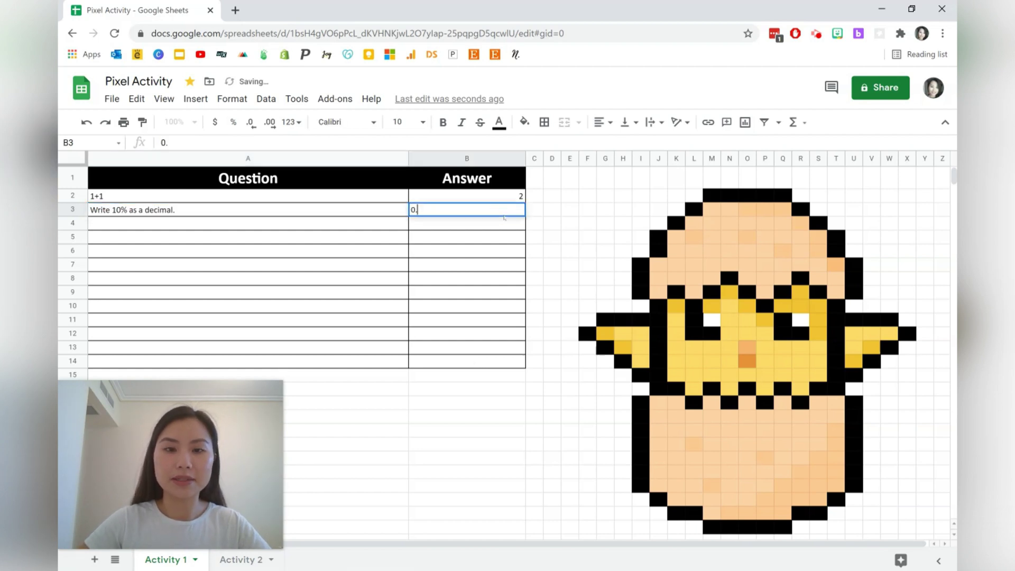
left_click(538, 211)
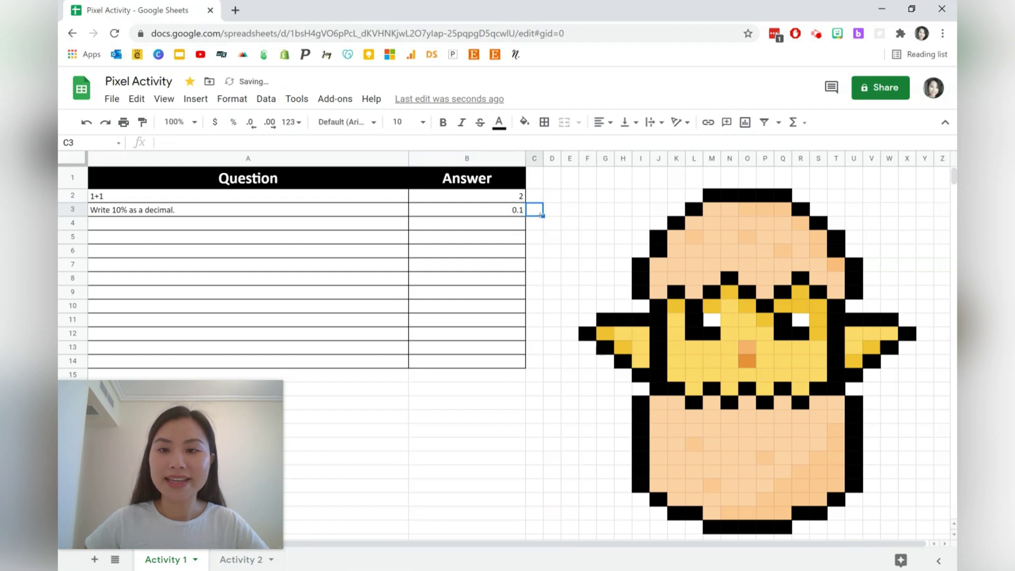
- Clear the answer to the 1+1 question in B2
left_click(519, 197)
key("Delete")
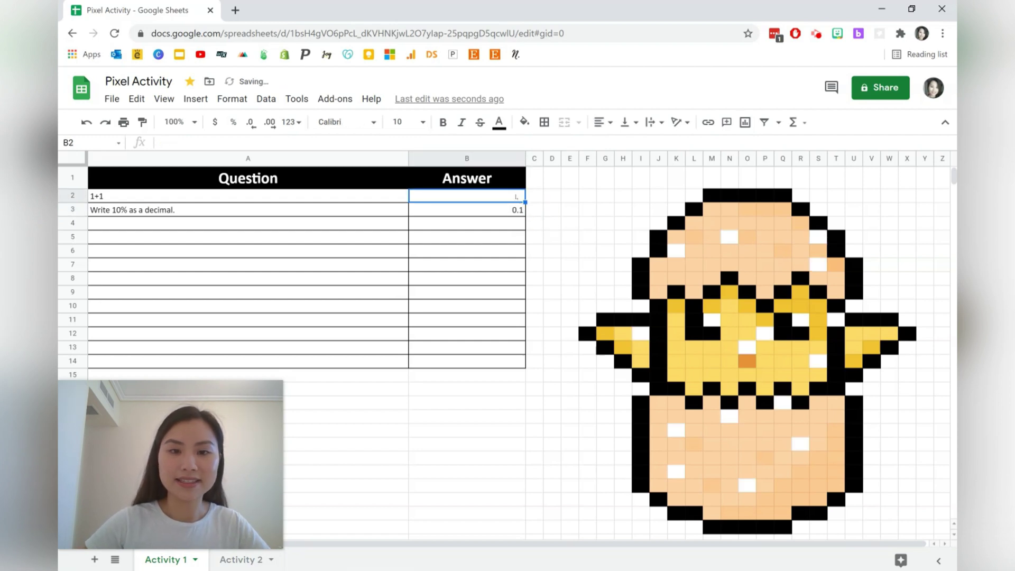
- Select scattered pixels of the egg picture for the second question, including Q4, O2, N3, L4:M4 and M8
left_click(660, 211)
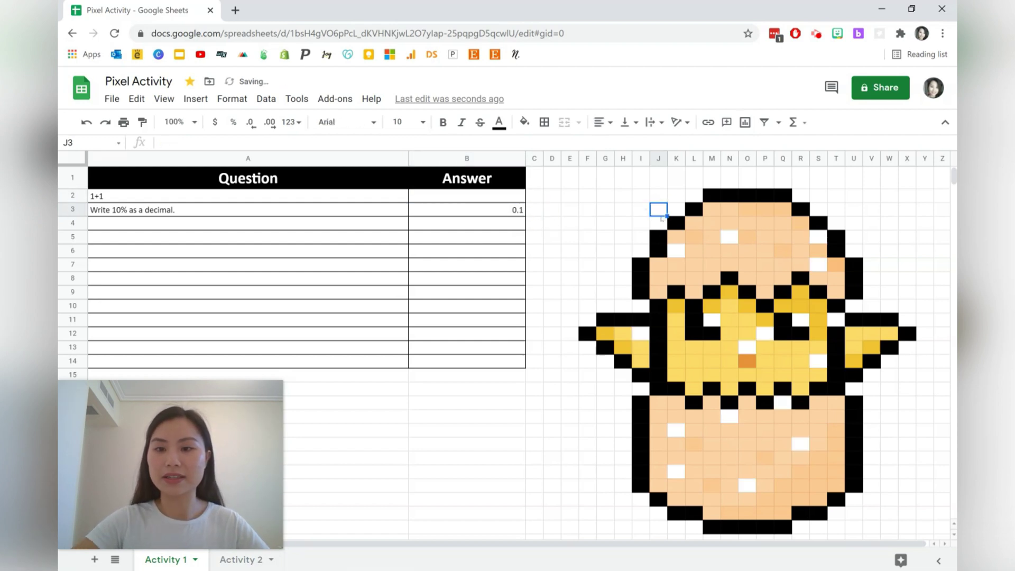
left_click(783, 222)
left_click(748, 195, "ctrl")
left_click(730, 209, "ctrl")
left_click_drag(694, 223, 712, 223)
left_click(712, 278, "ctrl")
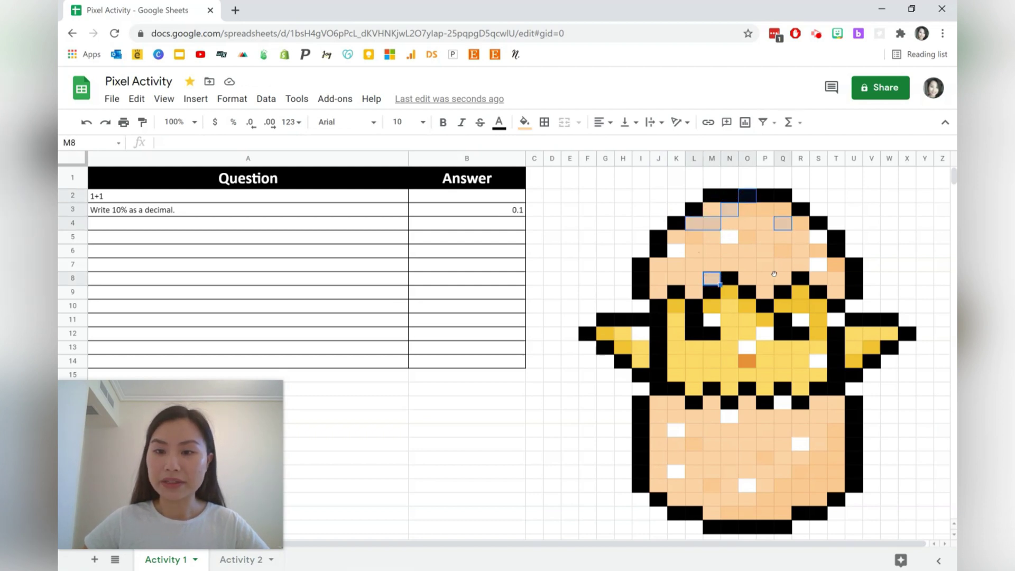
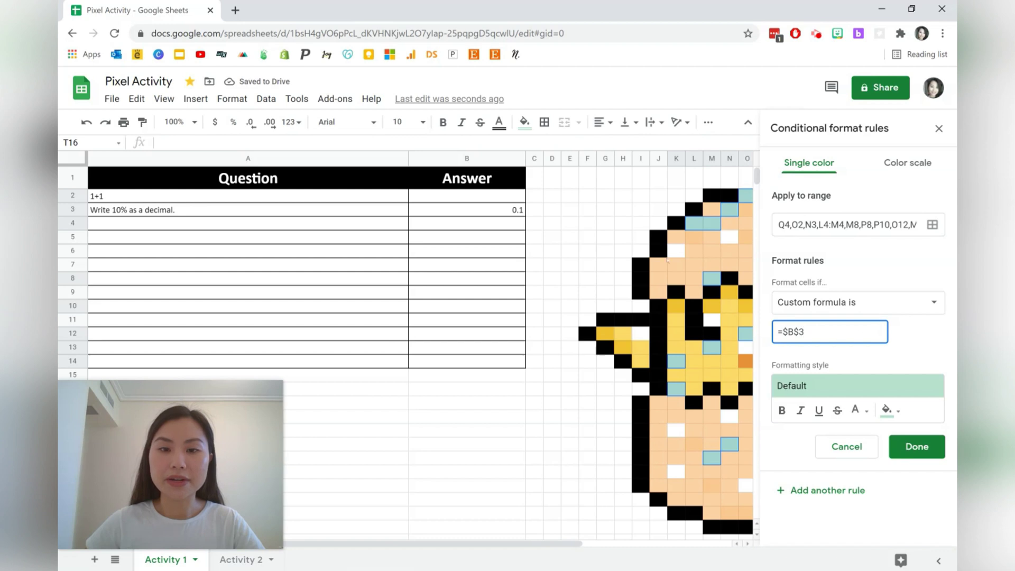
- Complete the rule's custom formula as =$B$3<>0.1, set a white fill and save the conditional formatting rule
type("<>")
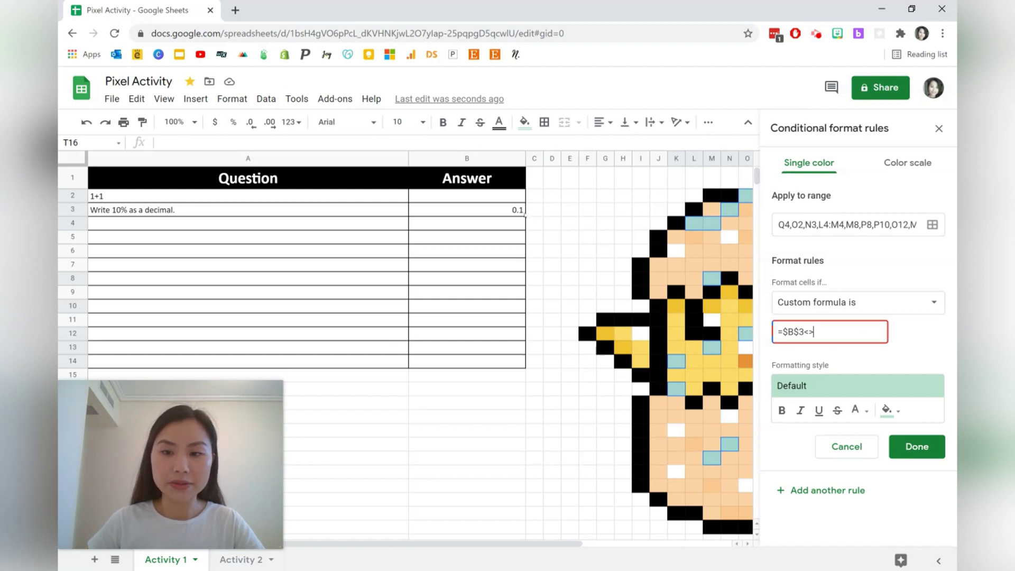
type("0.1")
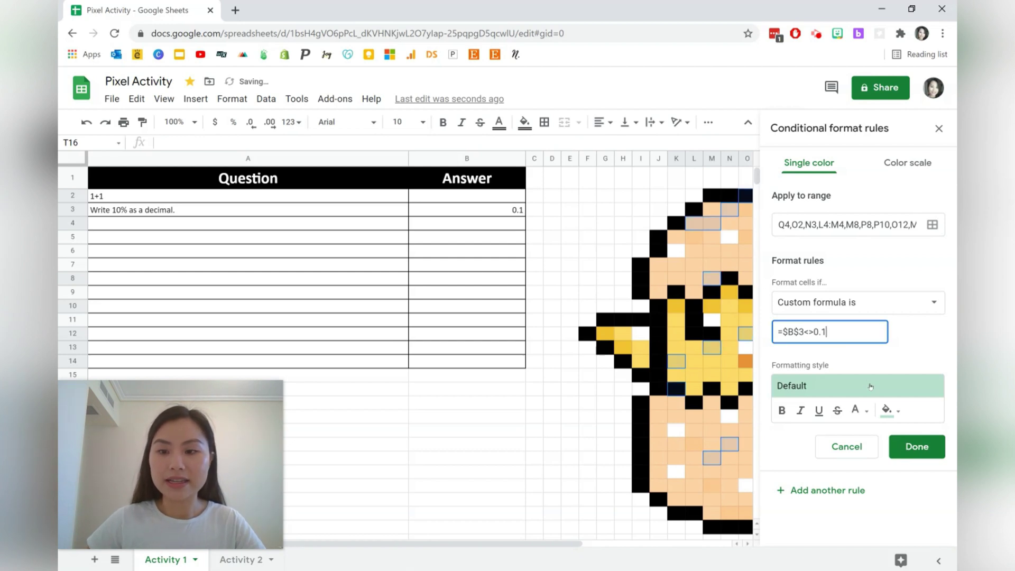
left_click(889, 409)
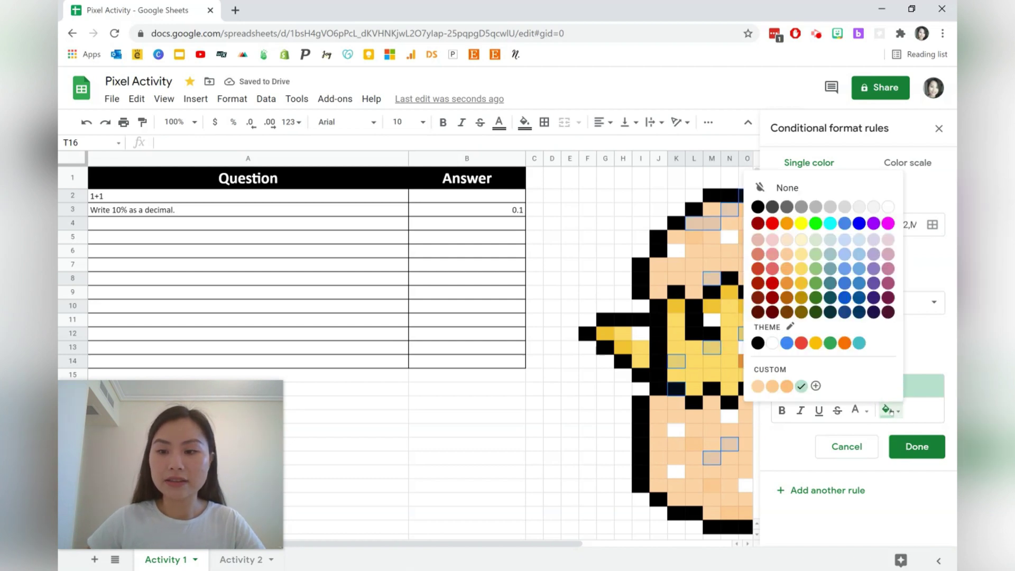
left_click(889, 207)
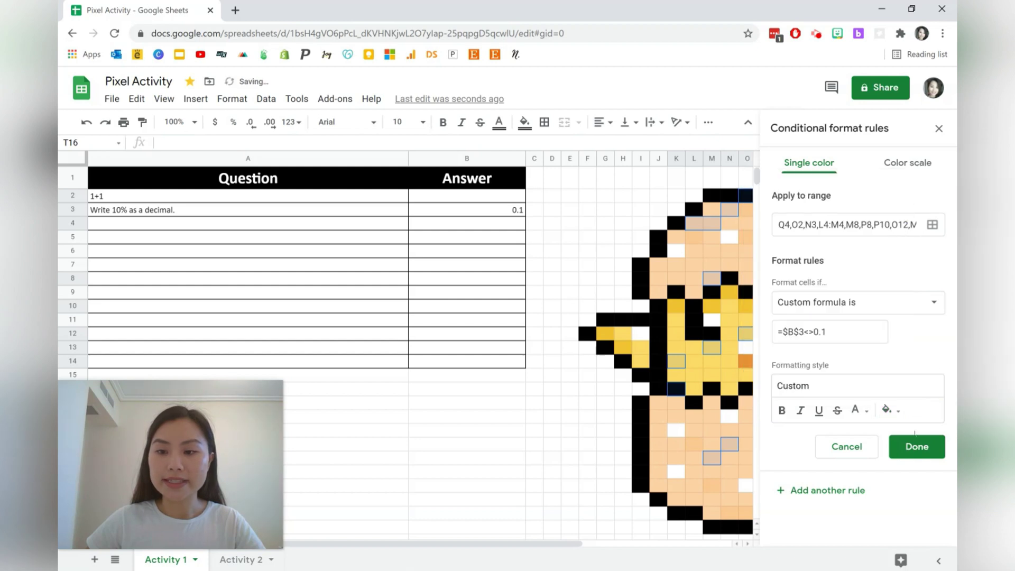
left_click(916, 447)
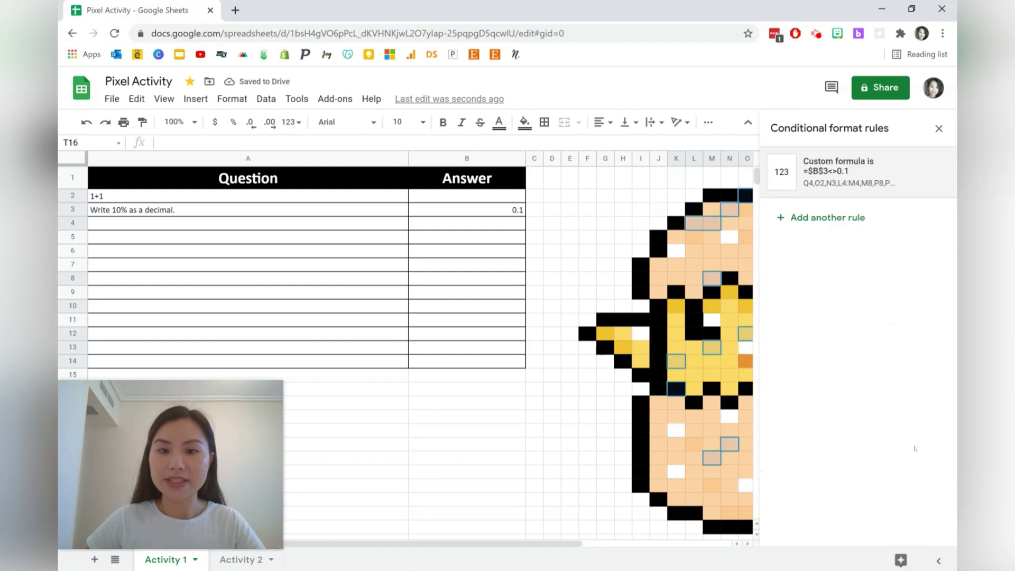
left_click(939, 128)
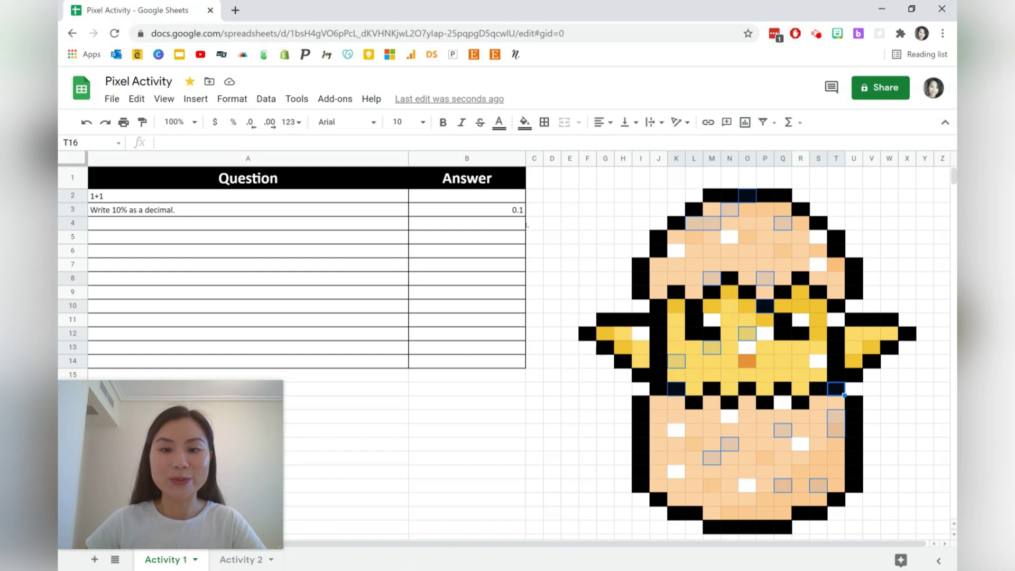
- Test the decimal rule by clearing the answer in B3 and re-entering it as 0.1
left_click(519, 210)
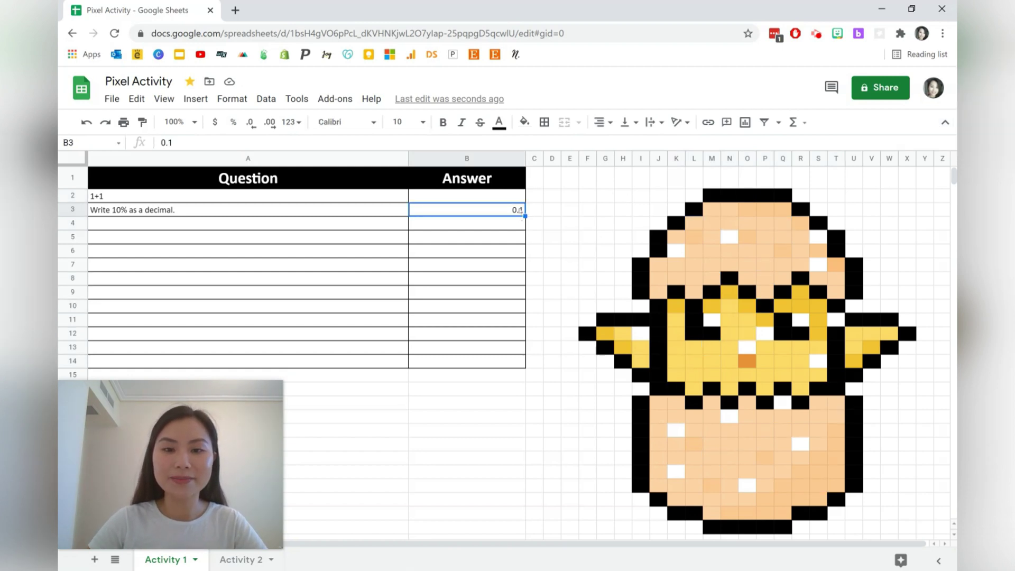
key("Delete")
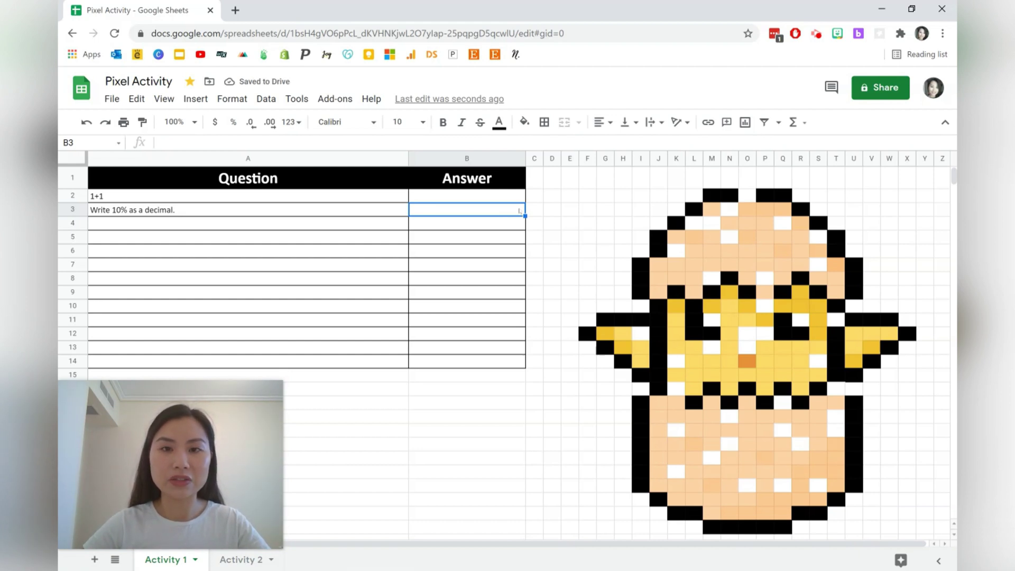
type("0.1")
key("Return")
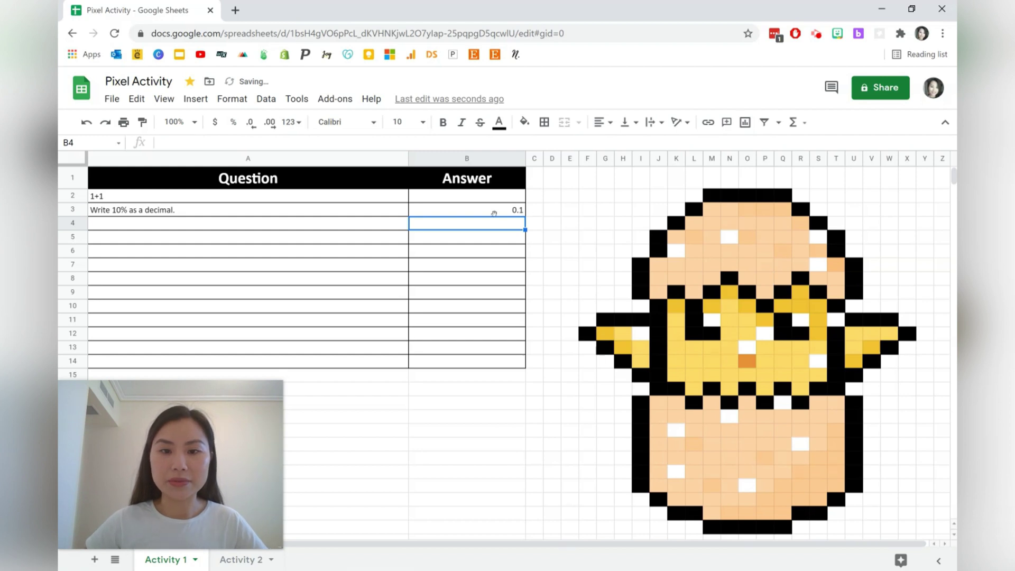
- Test the decimal rule with 0.100000 in B3, and clear that answer
left_click(495, 212)
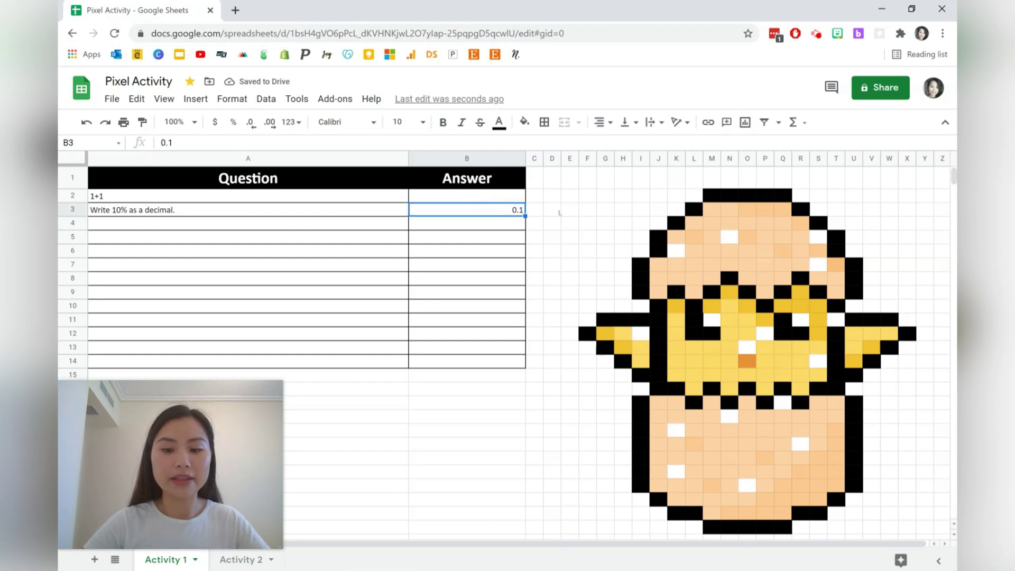
type("0.")
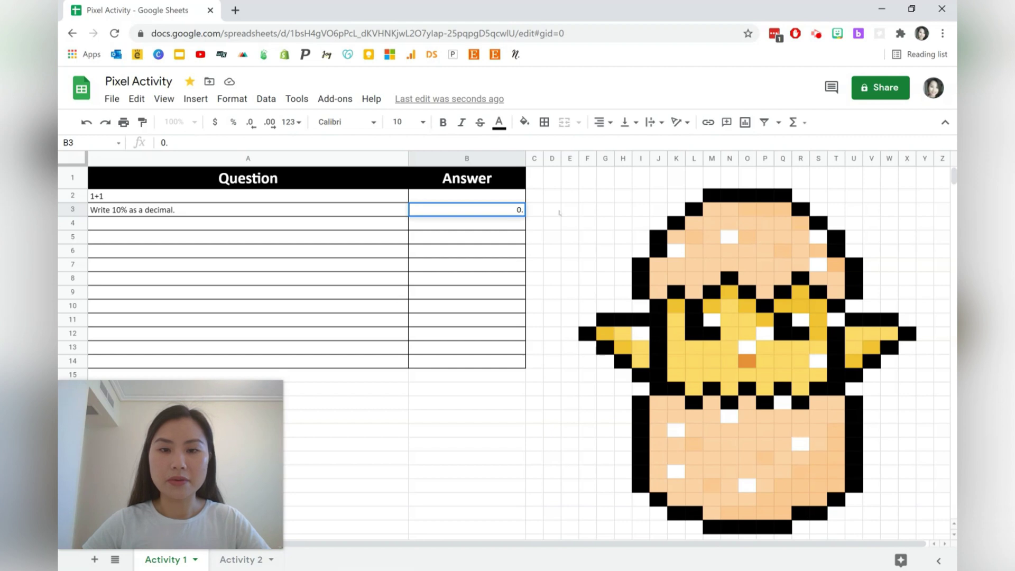
type("100000")
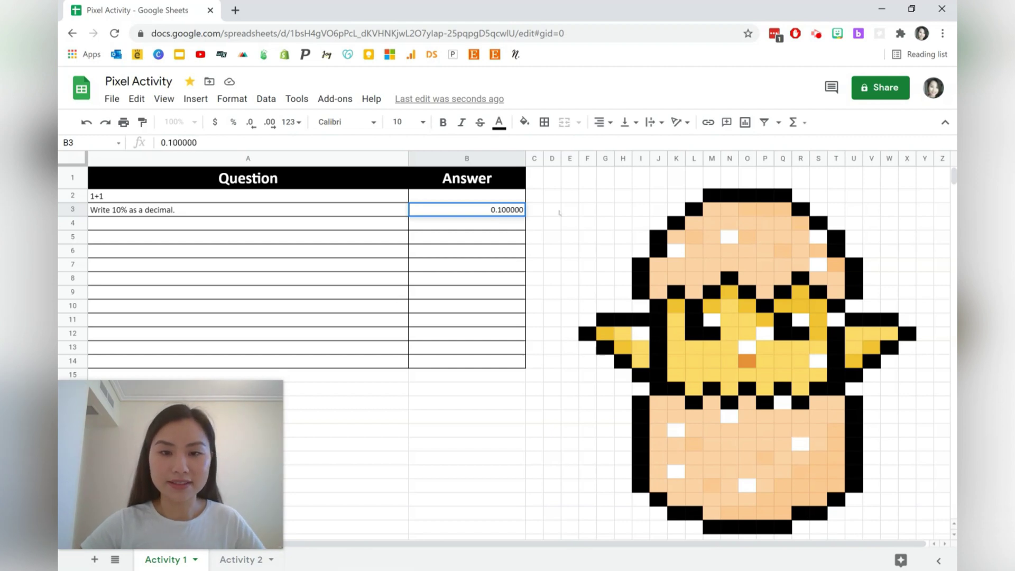
key("Return")
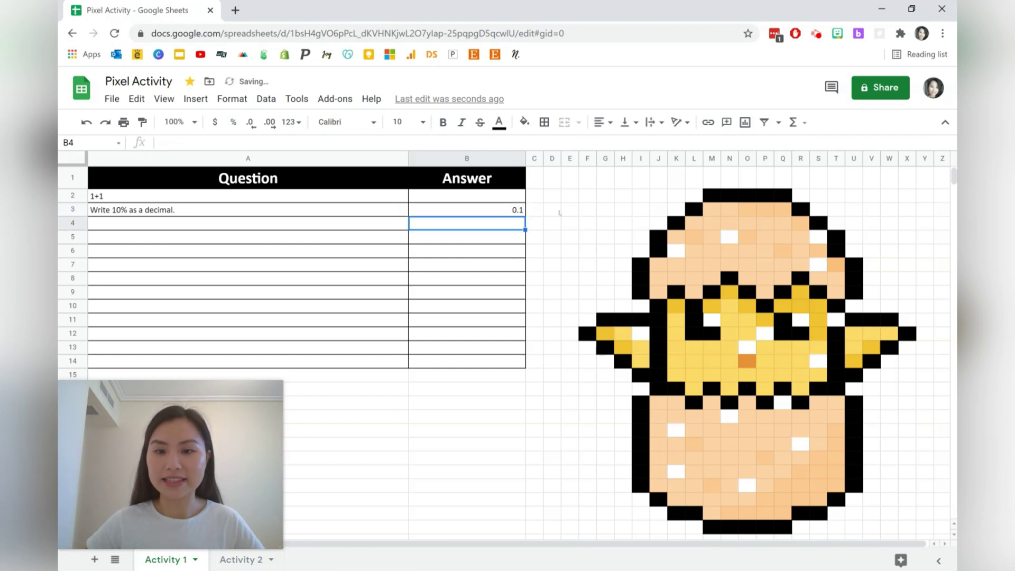
left_click(523, 215)
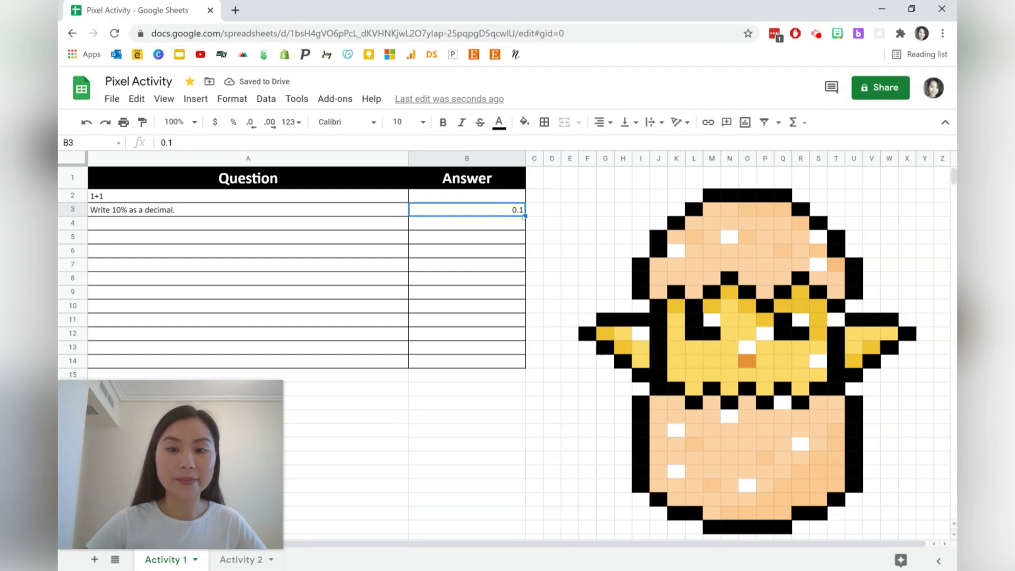
key("Delete")
- Enter the question "What is "Hello" in Spanish." in A4 and its answer hola in B4
key("Down")
key("Left")
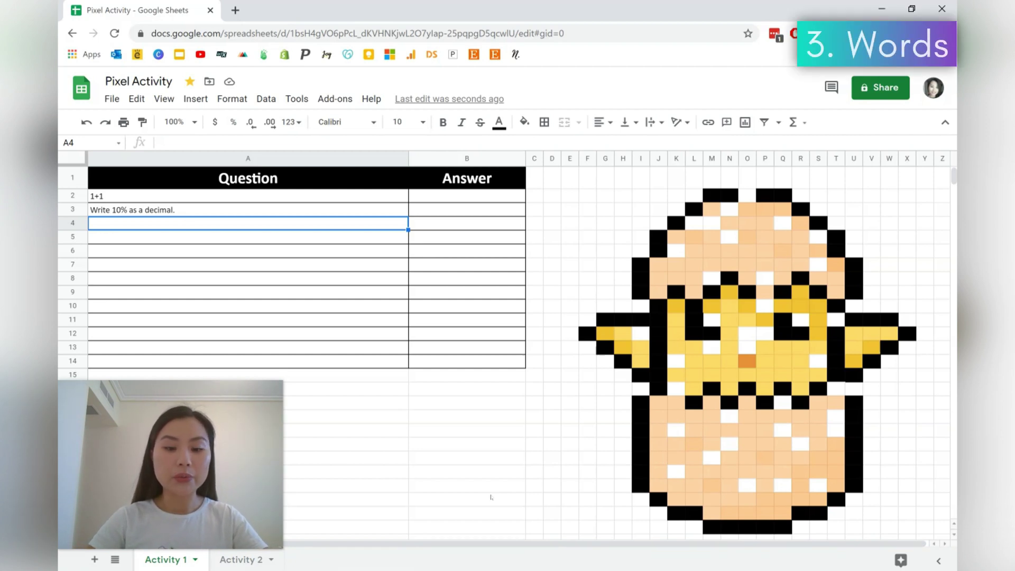
type("What is ")
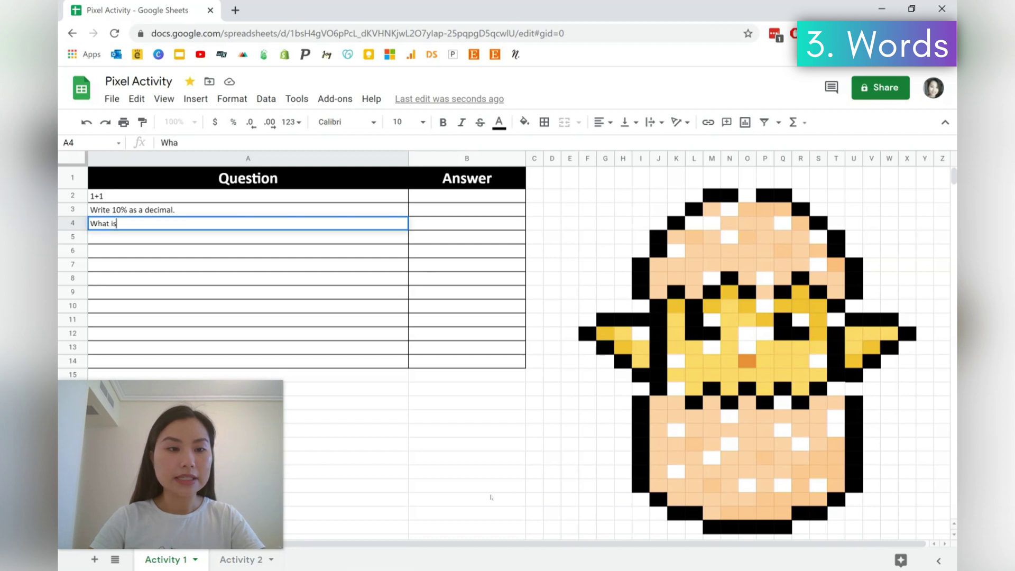
type("\"Hel")
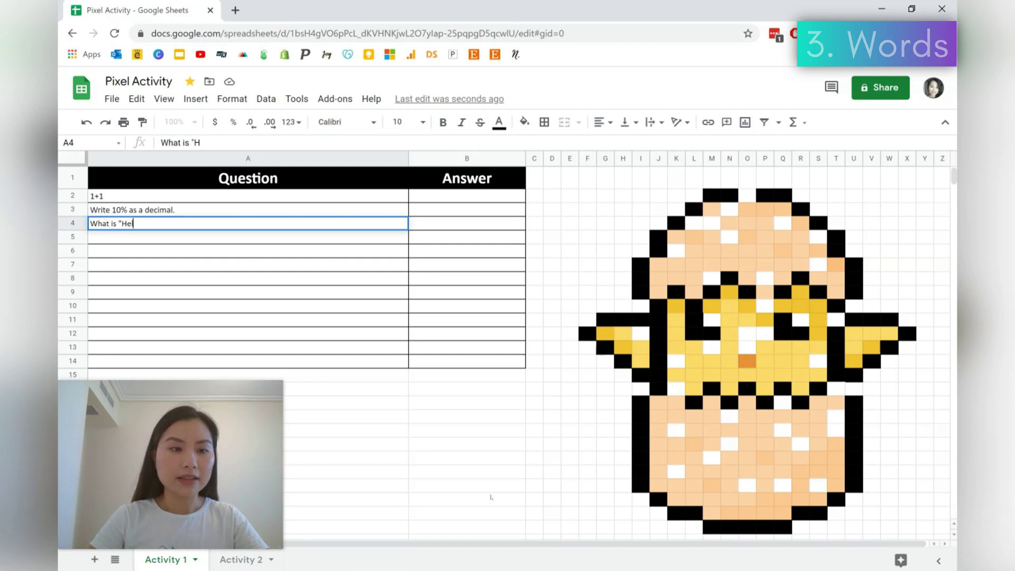
type("lo\" in Spanish")
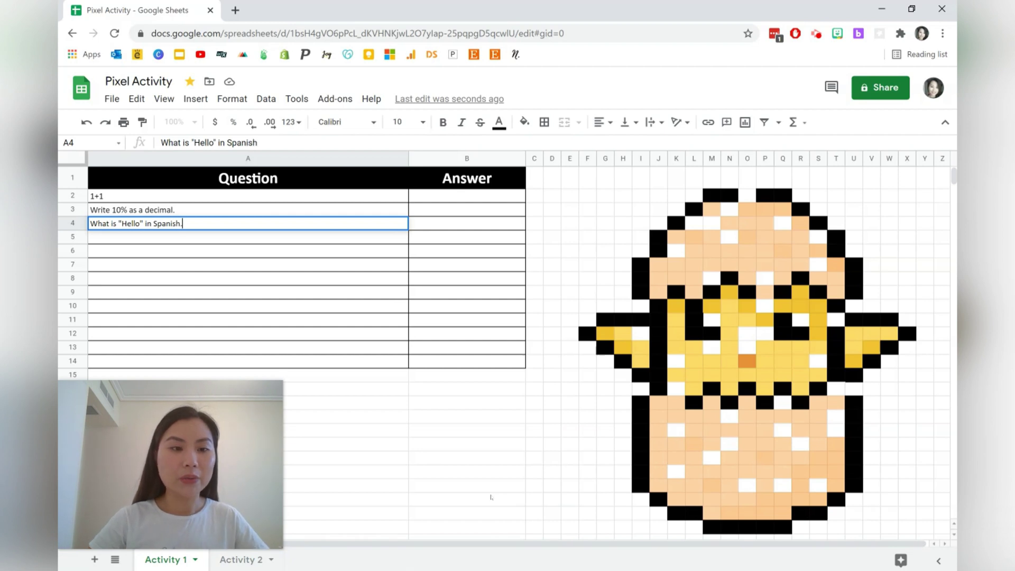
type(".")
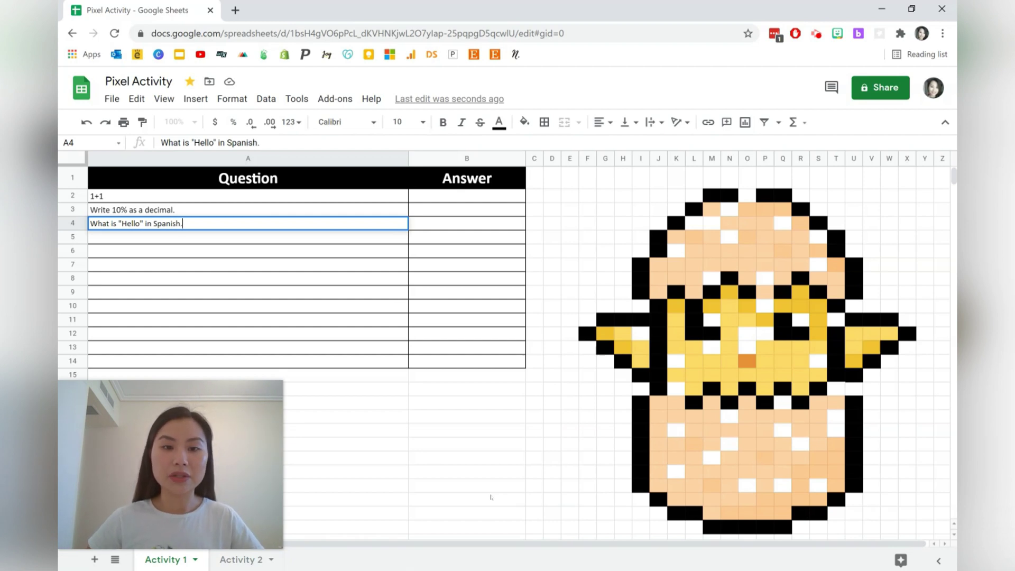
left_click(476, 224)
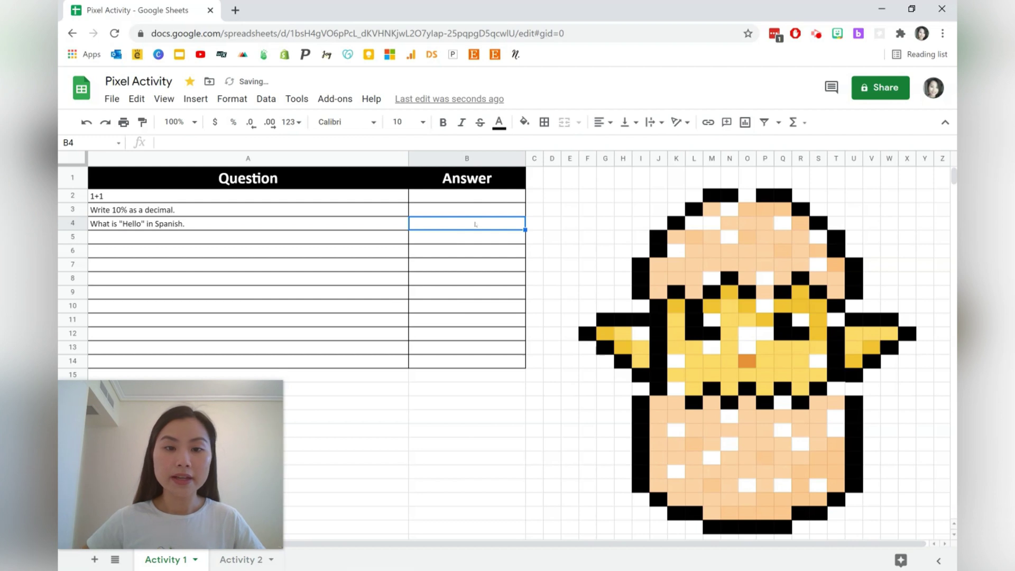
type("hola")
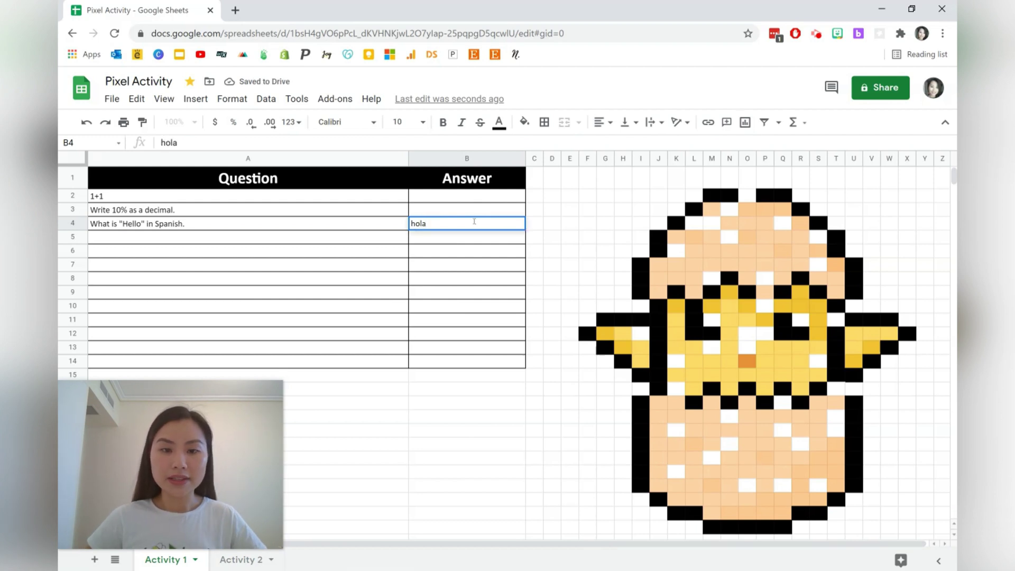
left_click(587, 250)
- Select the scattered picture pixels M6, K7, Q6, P5, Q15, L15, M19, L24, O26, Q25, P21 and U20 for the word question
left_click(722, 256)
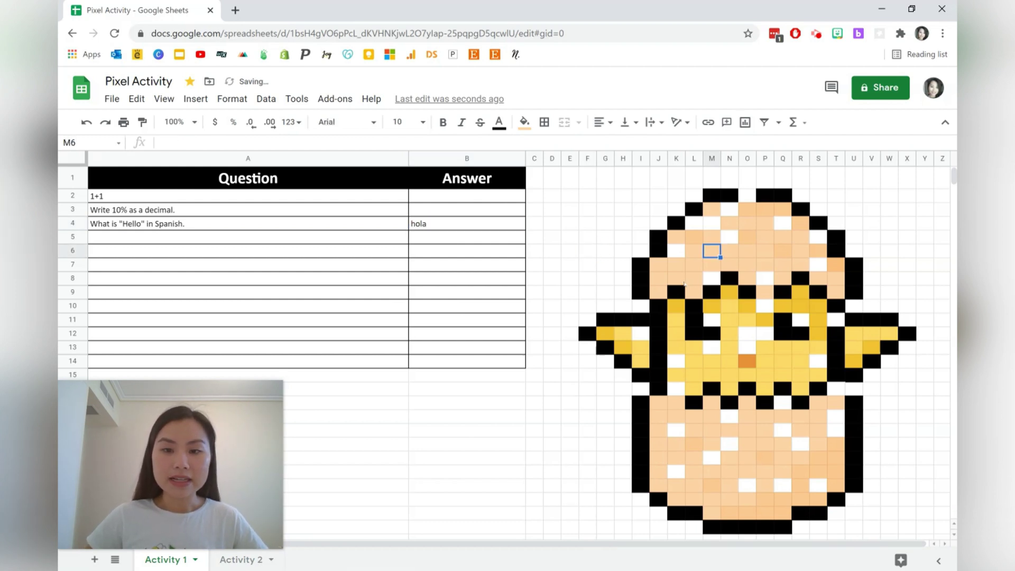
left_click(676, 264, "ctrl")
left_click(783, 250, "ctrl")
left_click(766, 237, "ctrl")
left_click(783, 375, "ctrl")
left_click(695, 375, "ctrl")
left_click(713, 430, "ctrl")
left_click(695, 499, "ctrl")
left_click(747, 527, "ctrl")
left_click(783, 513, "ctrl")
left_click(765, 458, "ctrl")
left_click(854, 444, "ctrl")
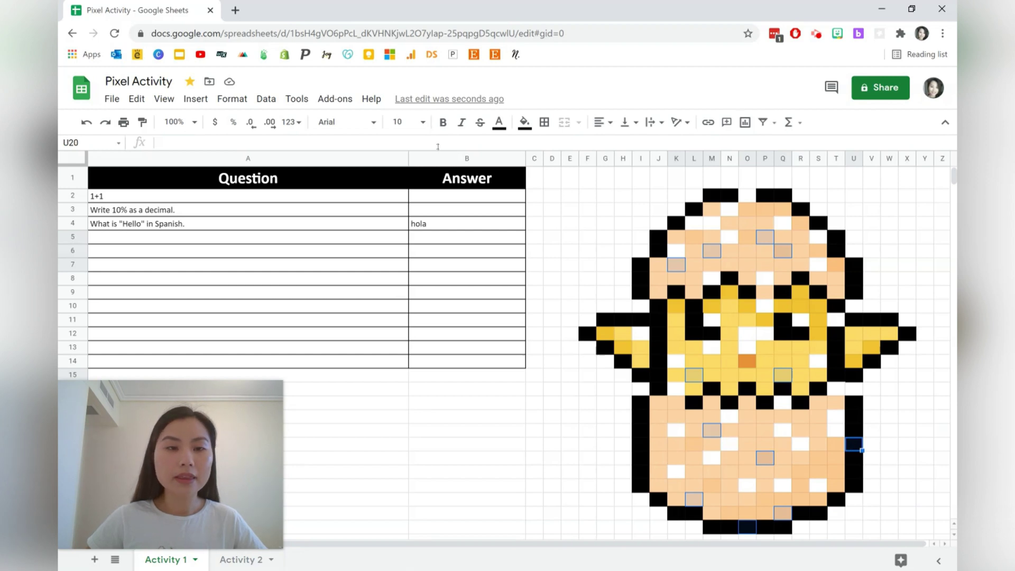
- Add a conditional formatting rule to the selected pixels with the custom formula =$B$4<>"hola"
left_click(226, 102)
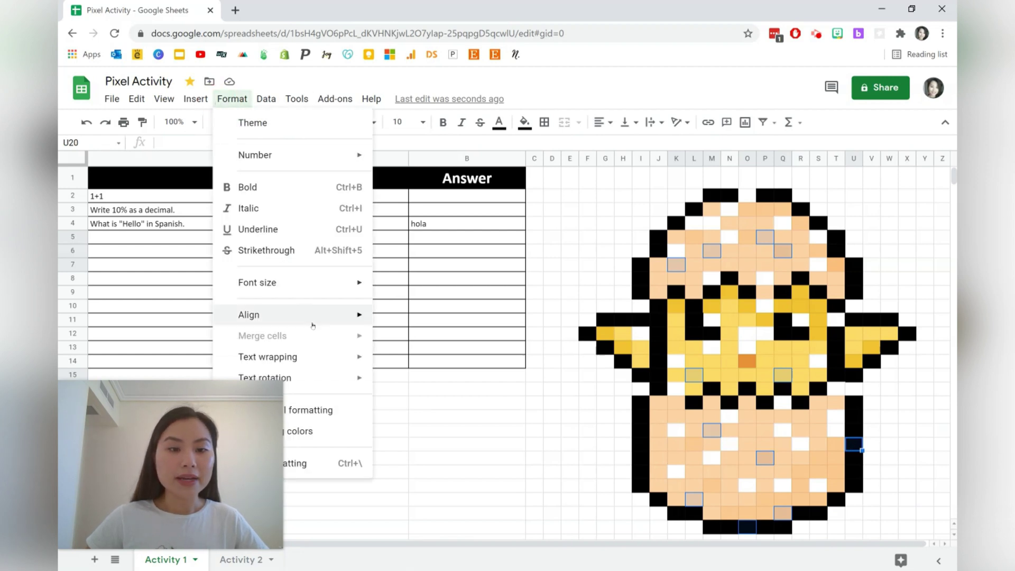
left_click(326, 410)
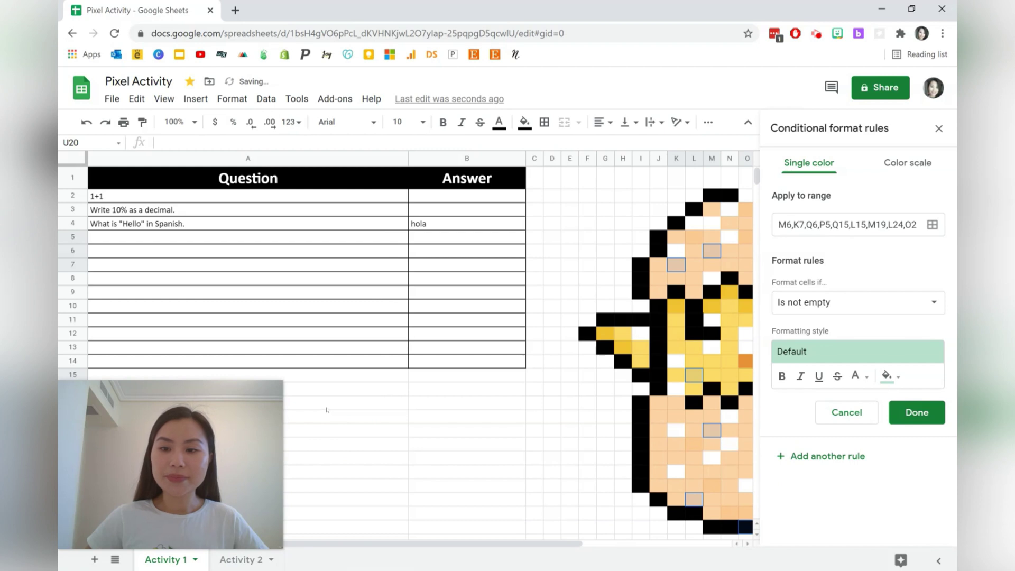
left_click(788, 303)
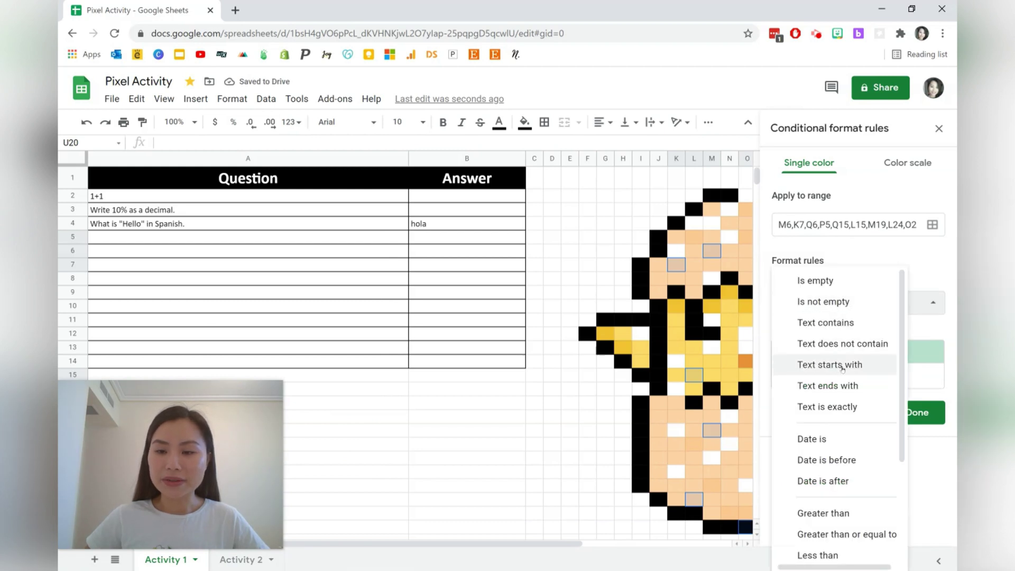
scroll(842, 368, "down", 3)
left_click(838, 547)
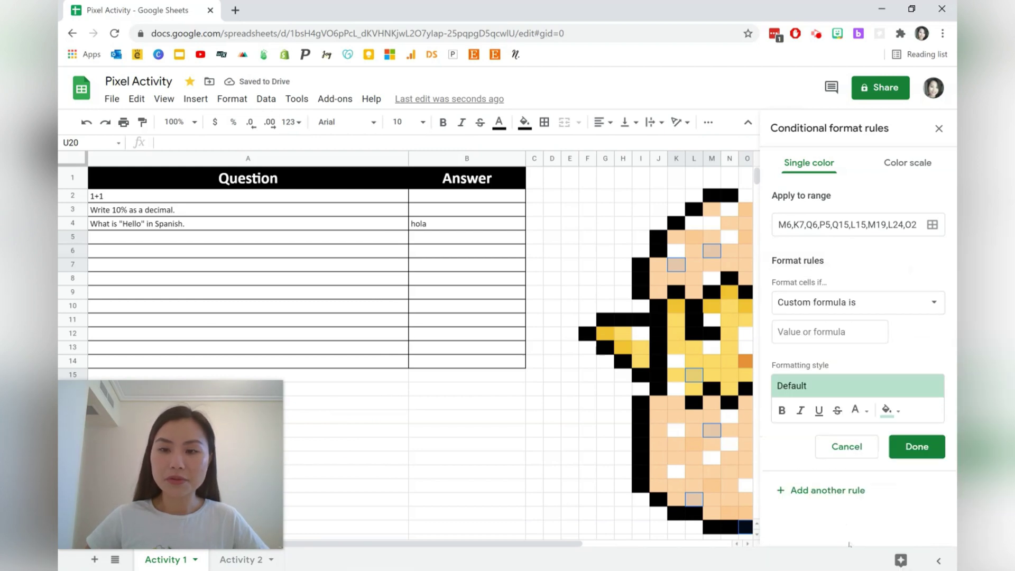
left_click(833, 334)
type("=")
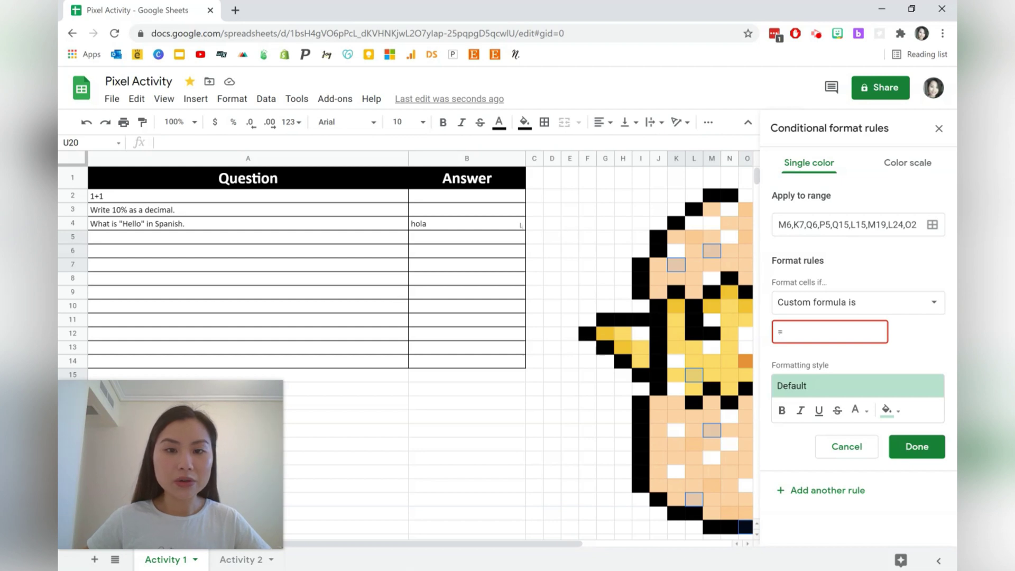
type("$B$")
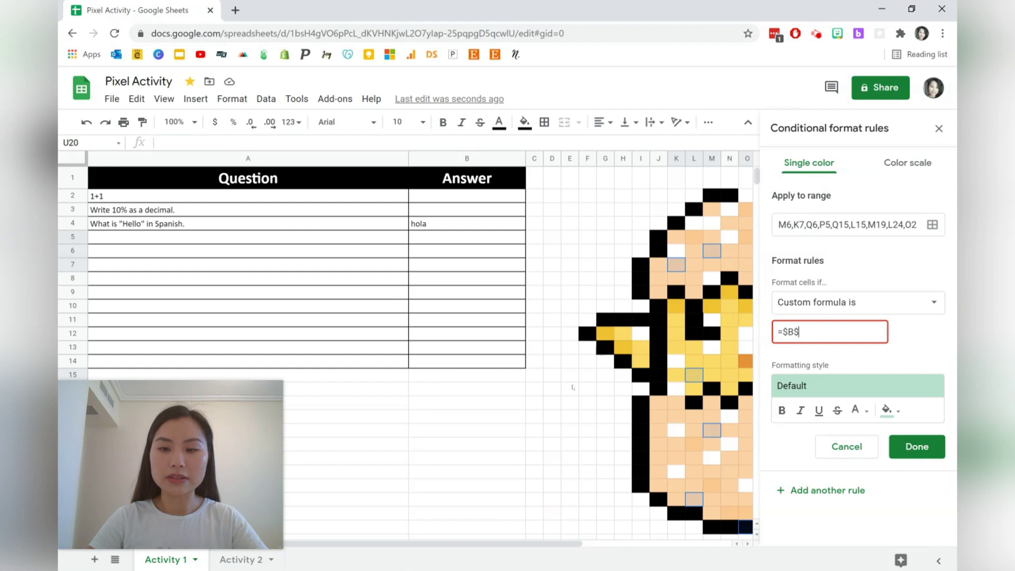
type("4<>\"")
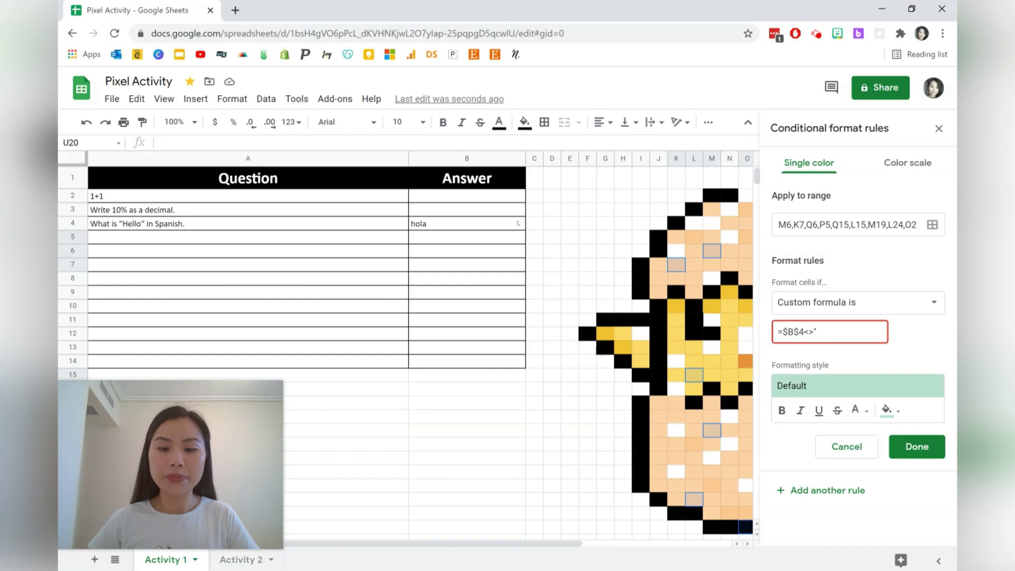
type("ho")
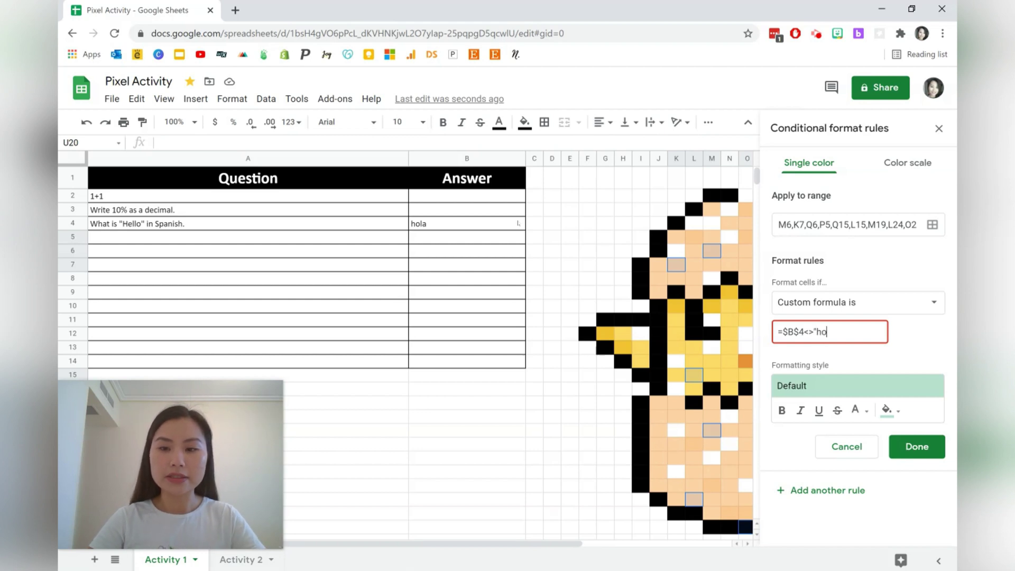
type("la\"")
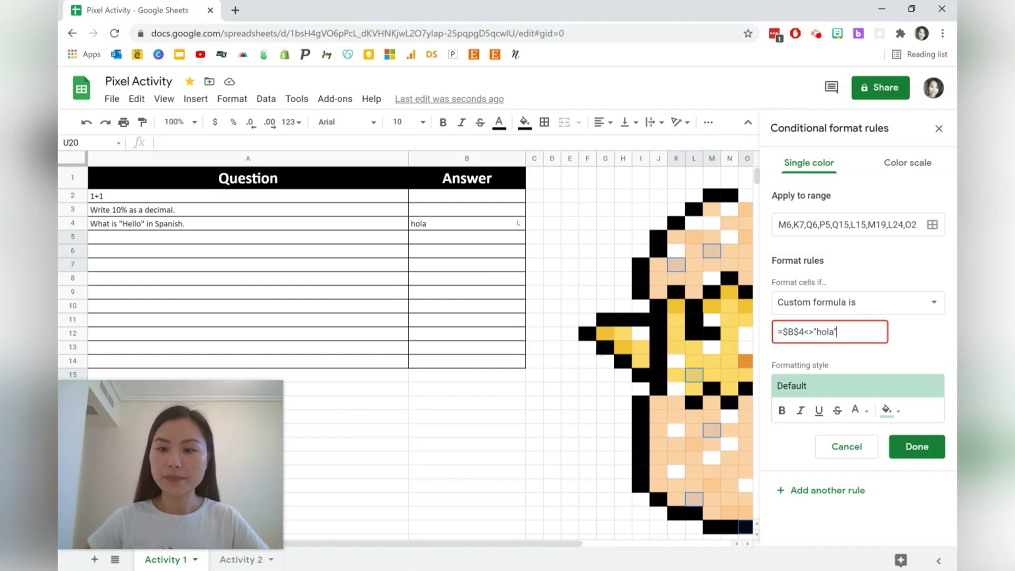
- Give the word rule a white fill, save it and close the conditional format rules
left_click(890, 411)
left_click(888, 207)
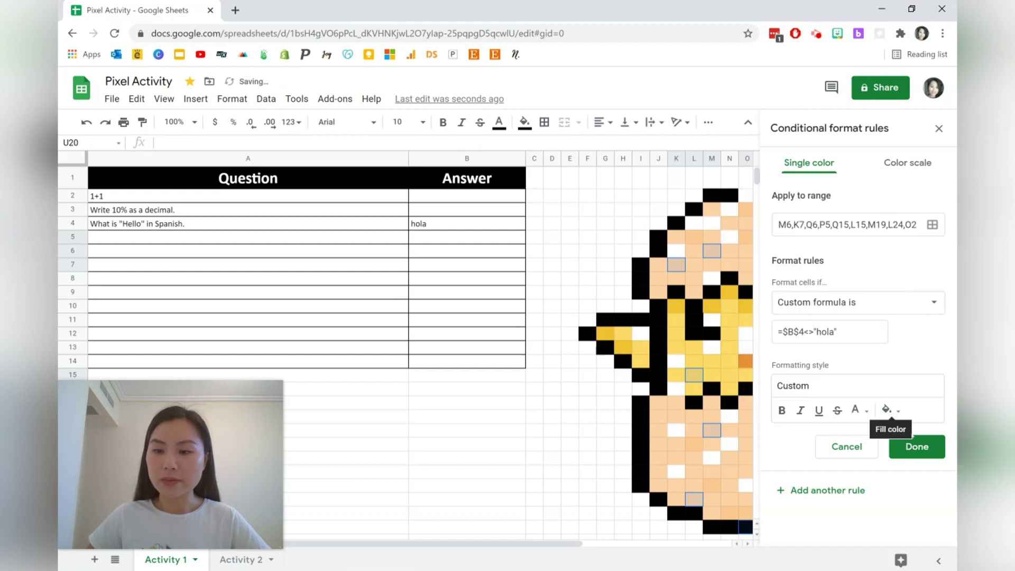
left_click(914, 446)
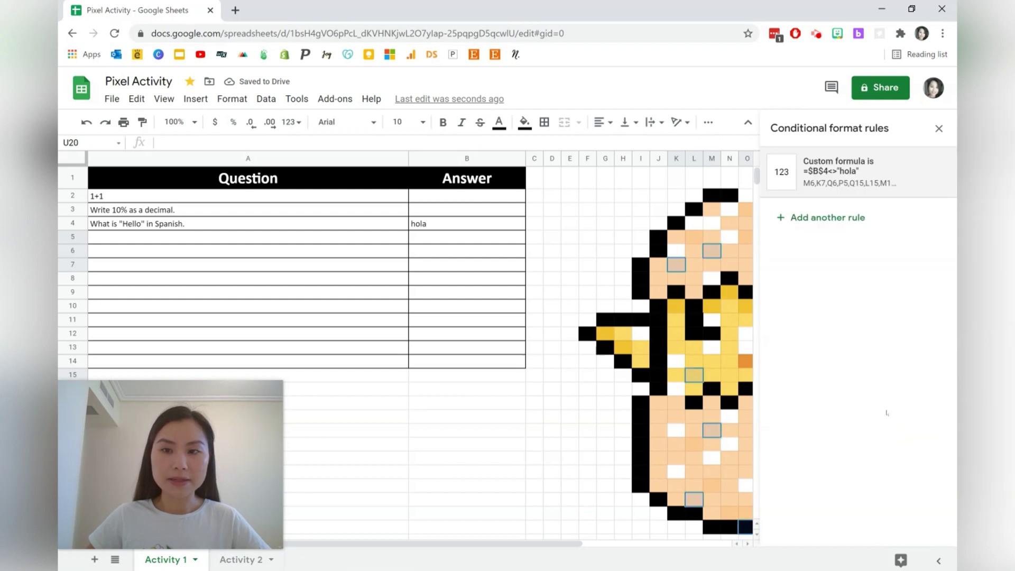
left_click(939, 129)
- Clear the answer in B4 and set that cell's number format to plain text
left_click(521, 225)
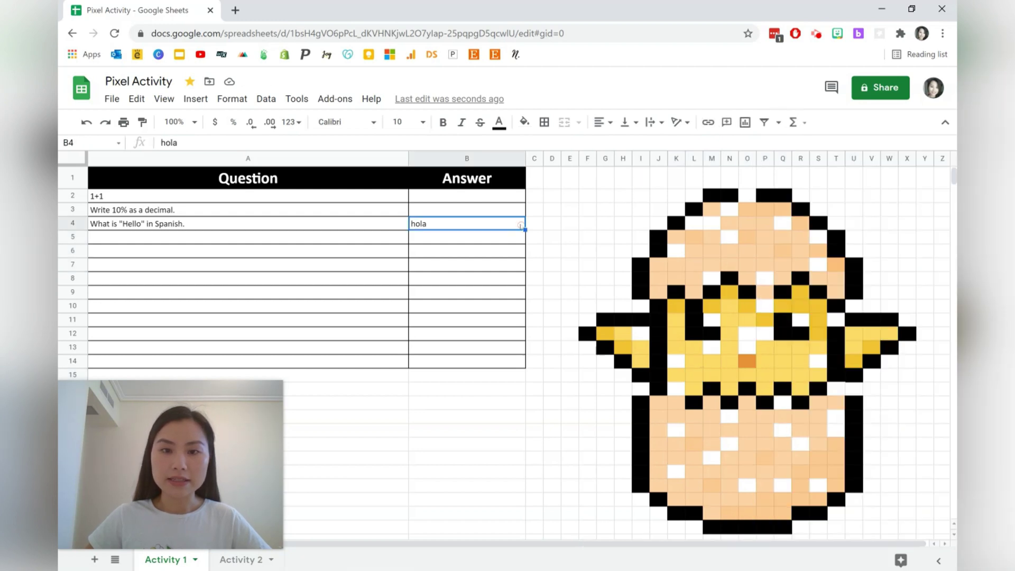
key("Delete")
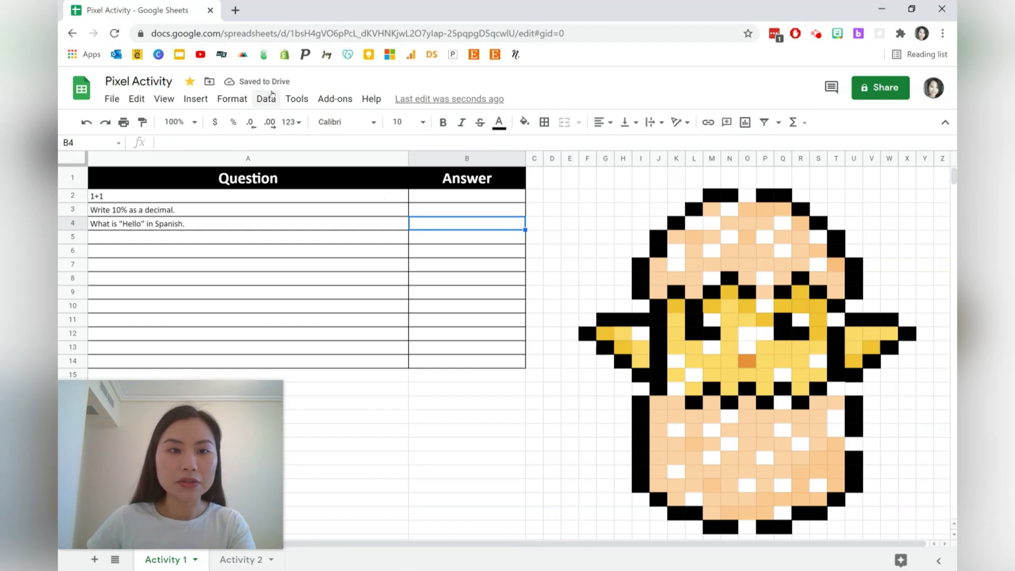
left_click(243, 98)
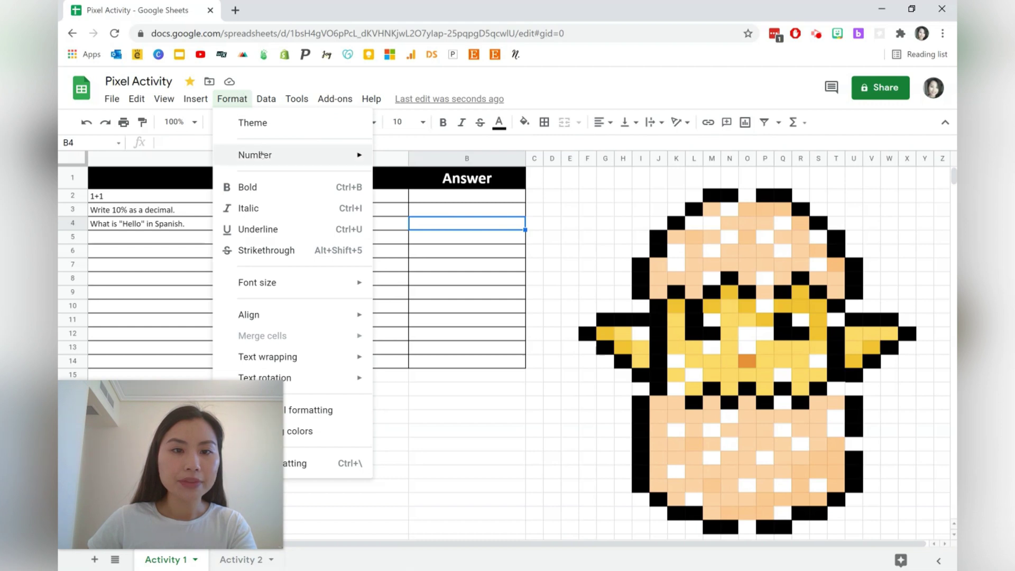
mouse_move(261, 154)
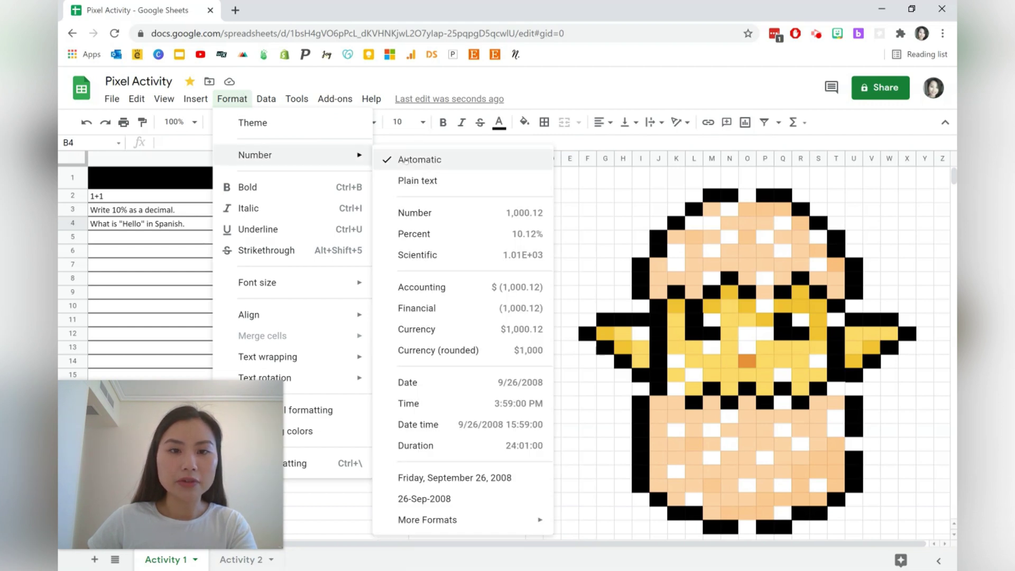
left_click(429, 182)
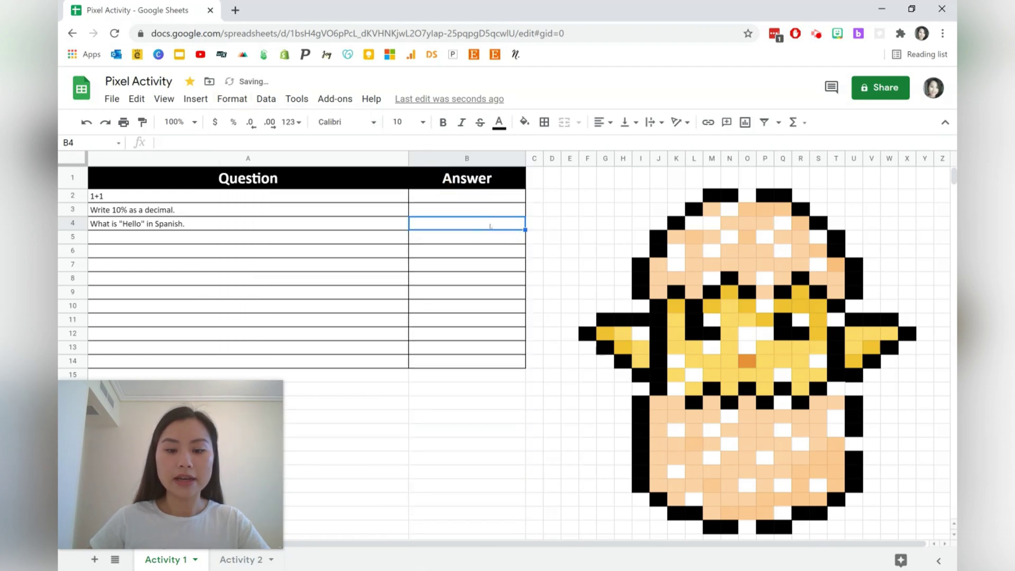
- Test the word rule with the capitalised answer Hola in B4, and clear that answer
type("Hola")
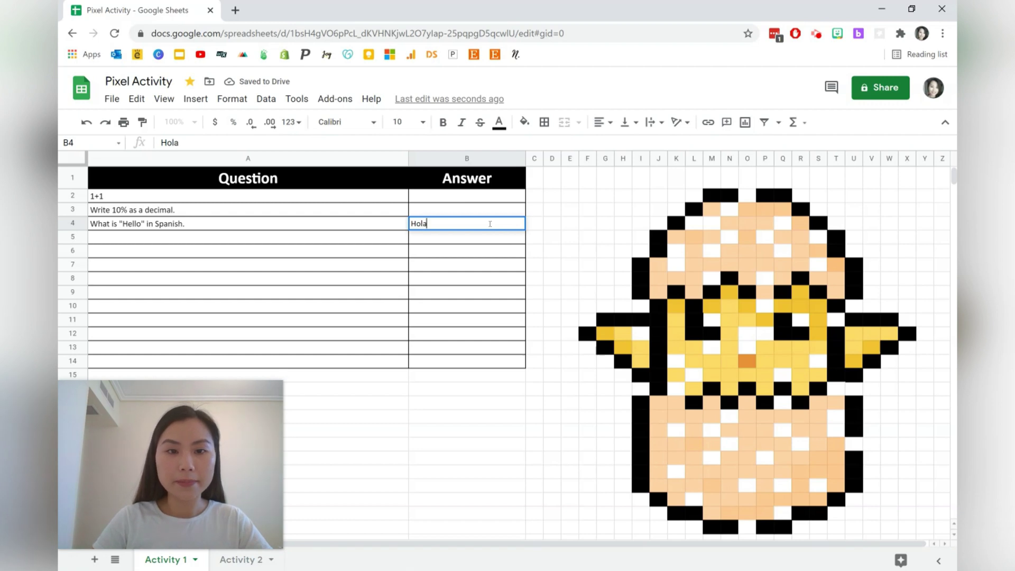
key("Return")
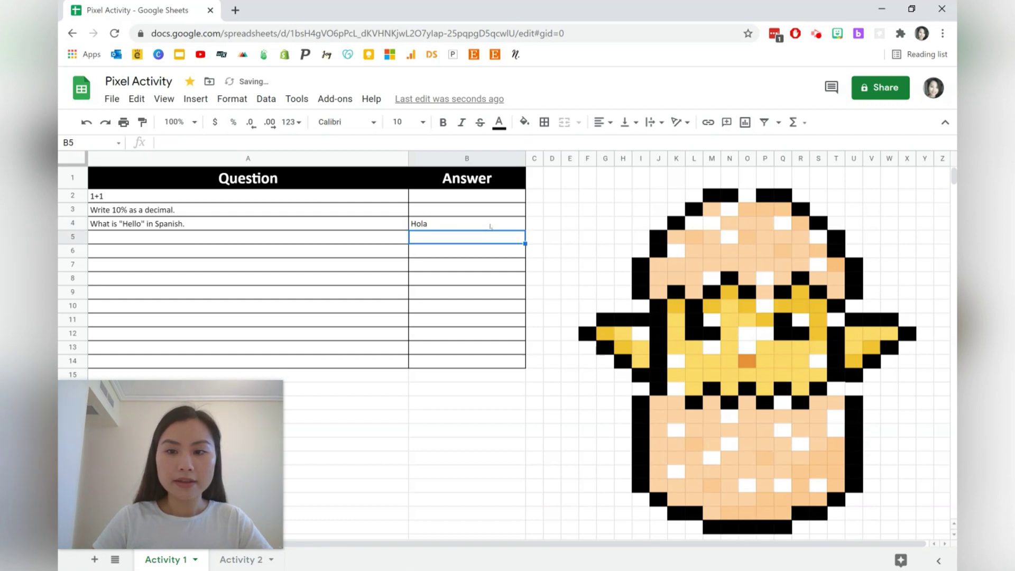
left_click(490, 225)
key("Delete")
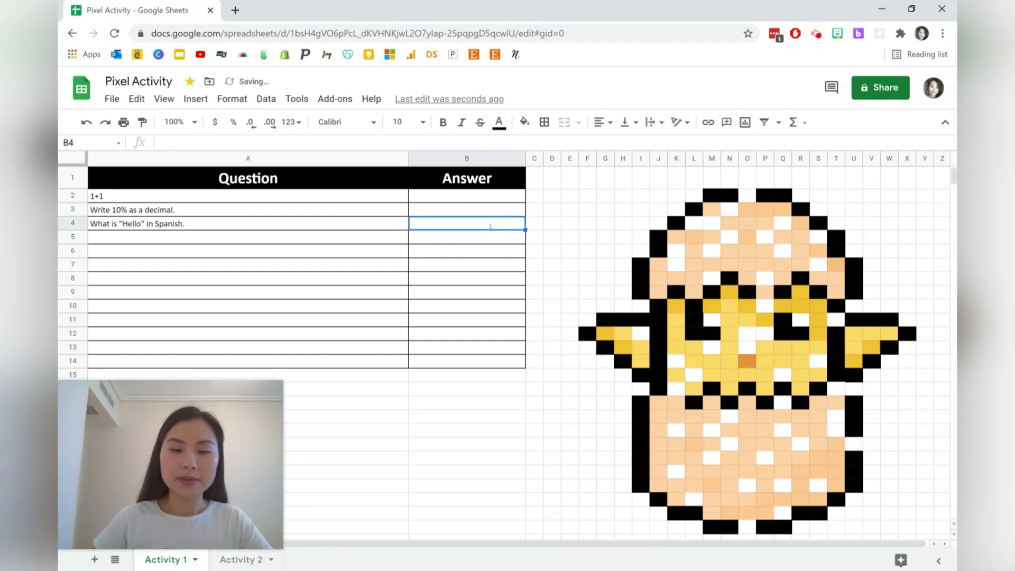
- Test the word rule with the all-capitals answer HOLA in B4, and clear that answer
type("HOLA")
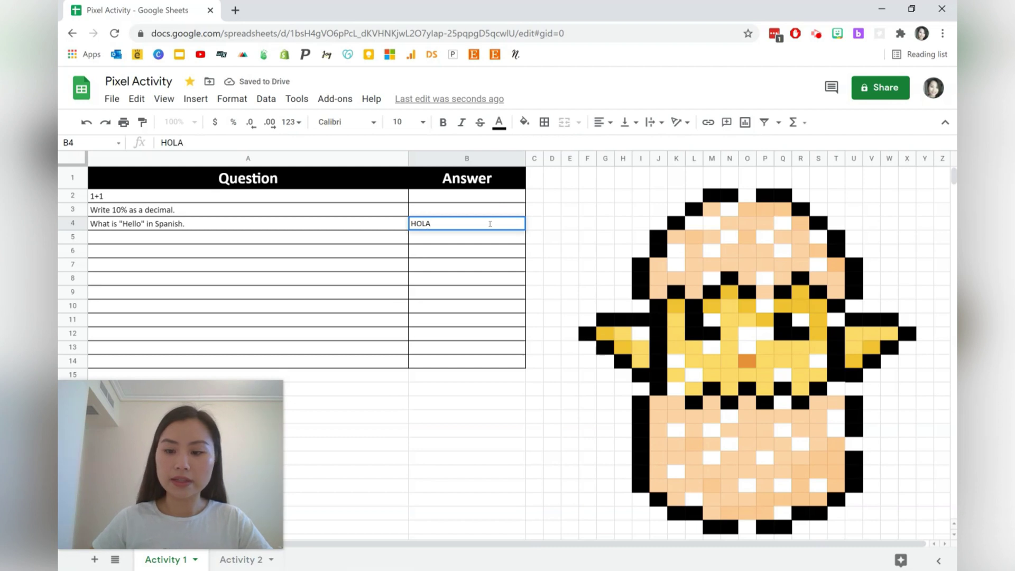
key("Return")
left_click(491, 226)
key("Delete")
- Enter the question "Simplify 5/10. Leave answer as a fraction. (No spaces)" in A5 and its answer 1/2 in B5
left_click(398, 240)
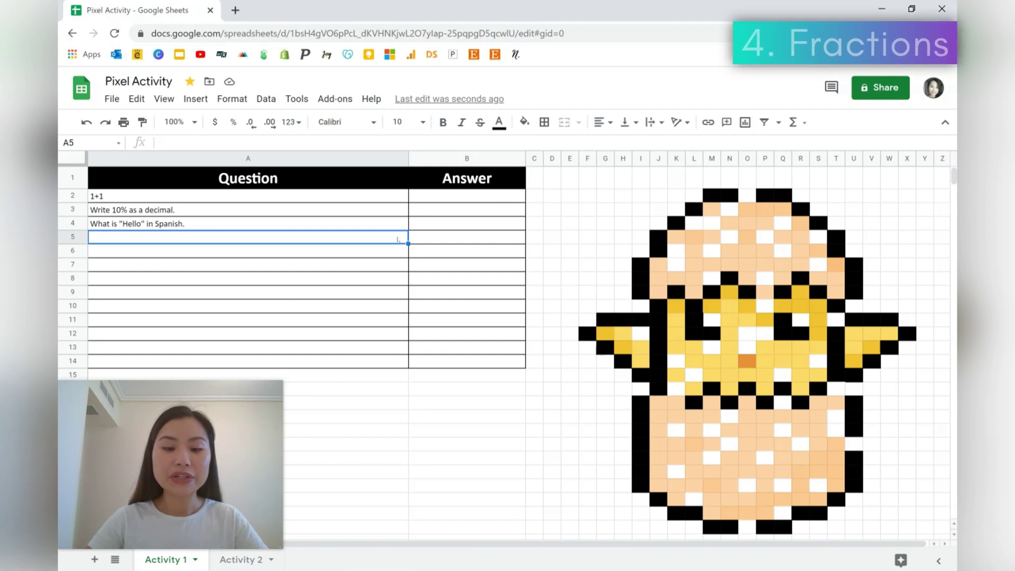
type("Simpli")
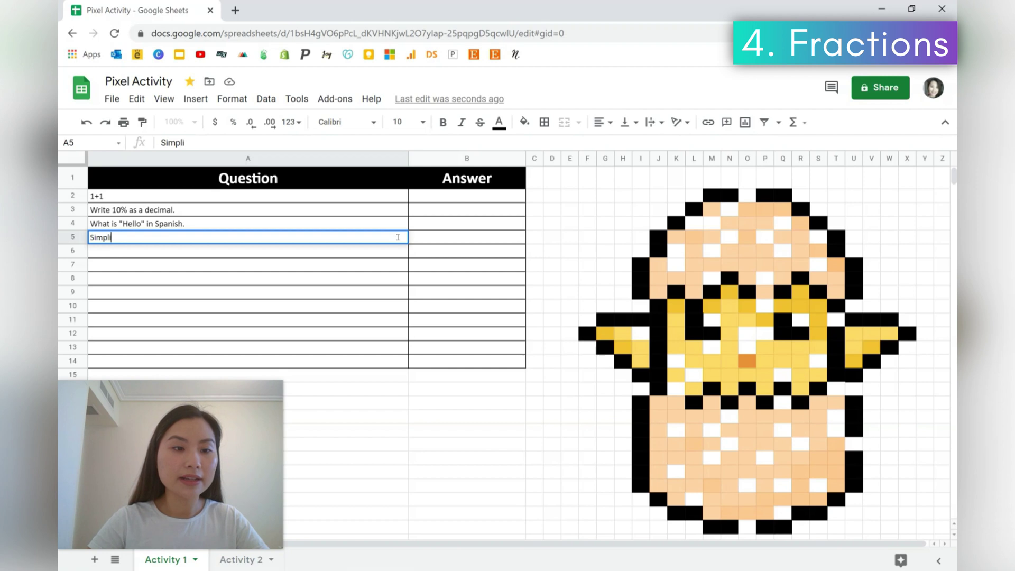
type("fy 5/10")
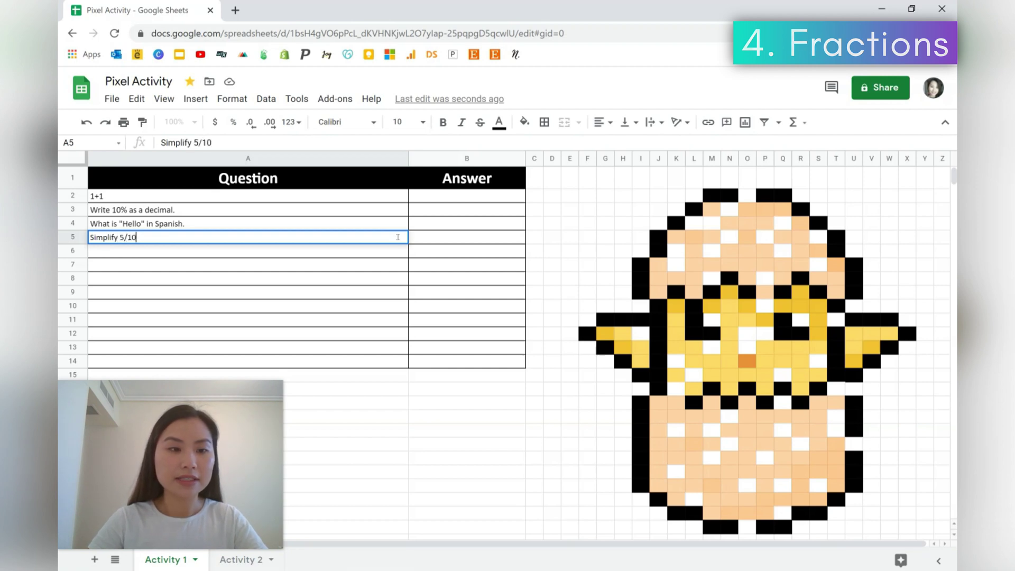
type(". Leave")
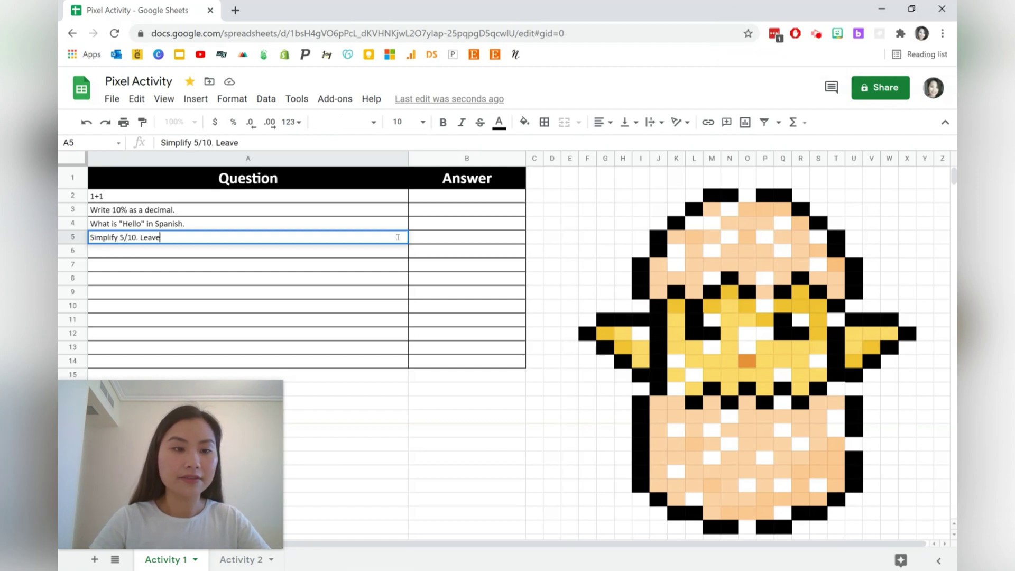
type(" answer as a fra")
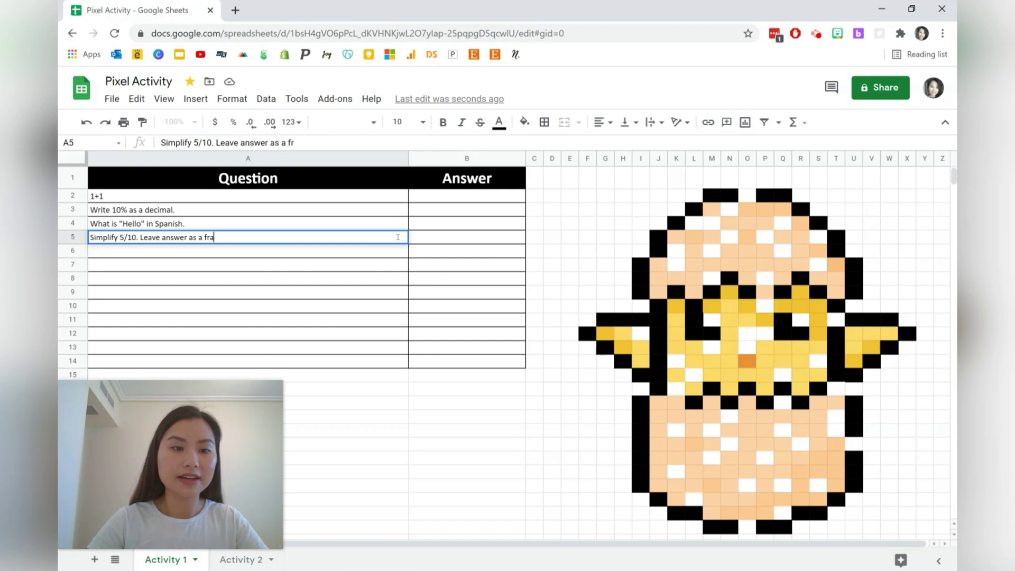
type("ction. (No spaces)")
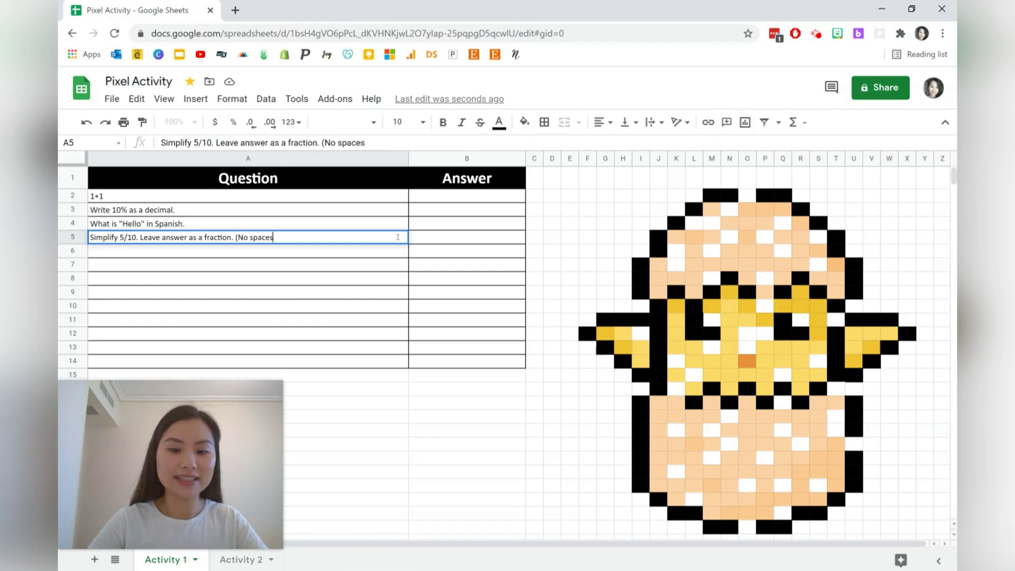
left_click(456, 238)
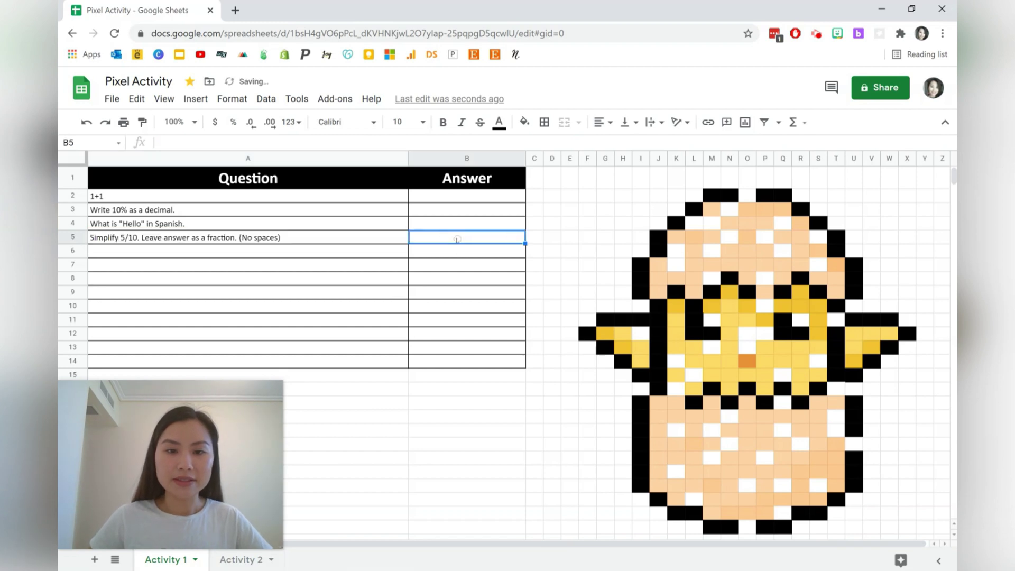
type("1/2")
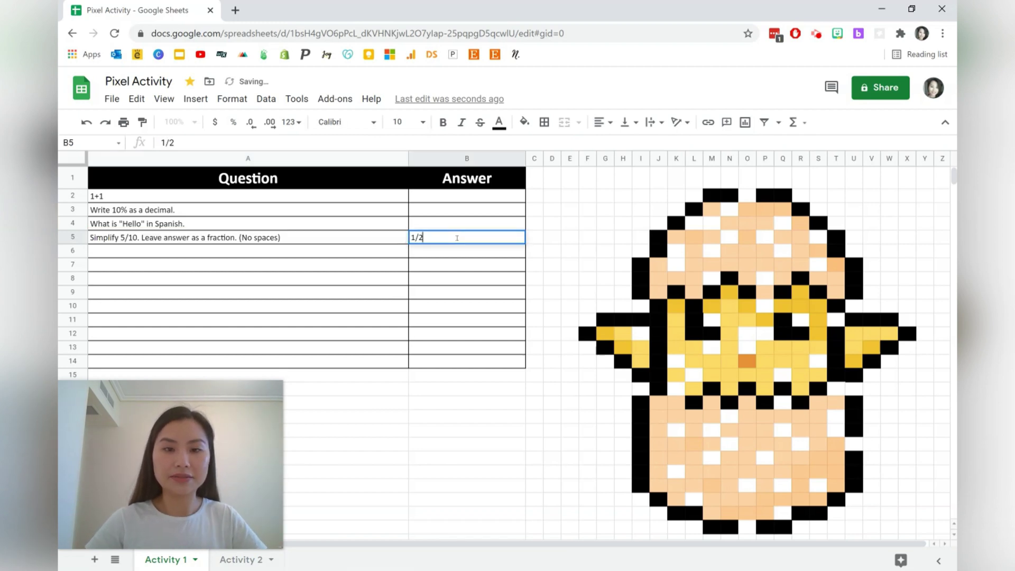
key("Return")
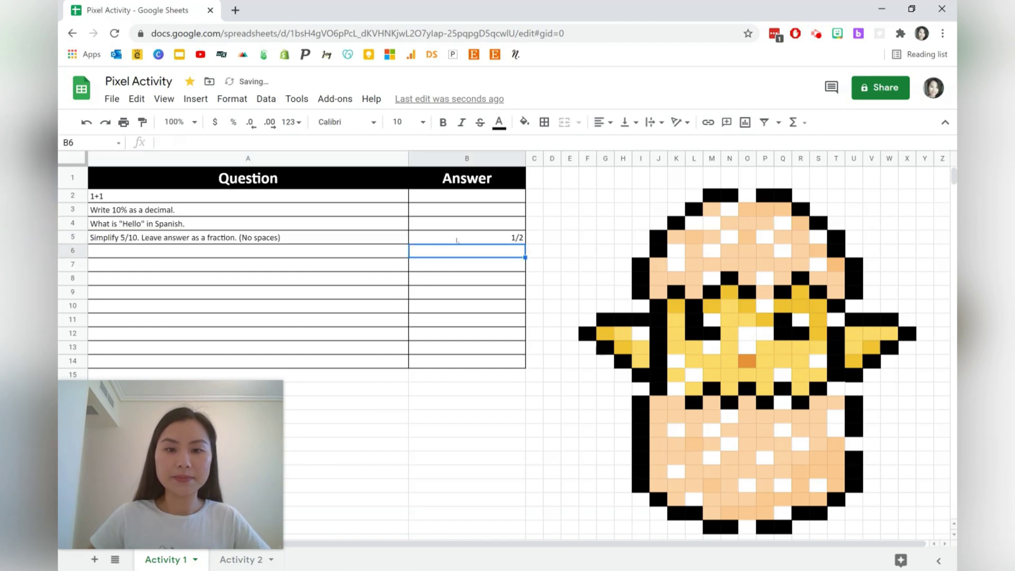
- Select the scattered picture pixels N7, L14, O16, I18, J23, N24, O20, Q13, P6 and P2 for the fraction question
left_click(732, 266)
left_click(694, 362, "ctrl")
left_click(748, 389, "ctrl")
left_click(641, 416, "ctrl")
left_click(658, 485, "ctrl")
left_click(730, 500, "ctrl")
left_click(747, 445, "ctrl")
left_click(783, 347, "ctrl")
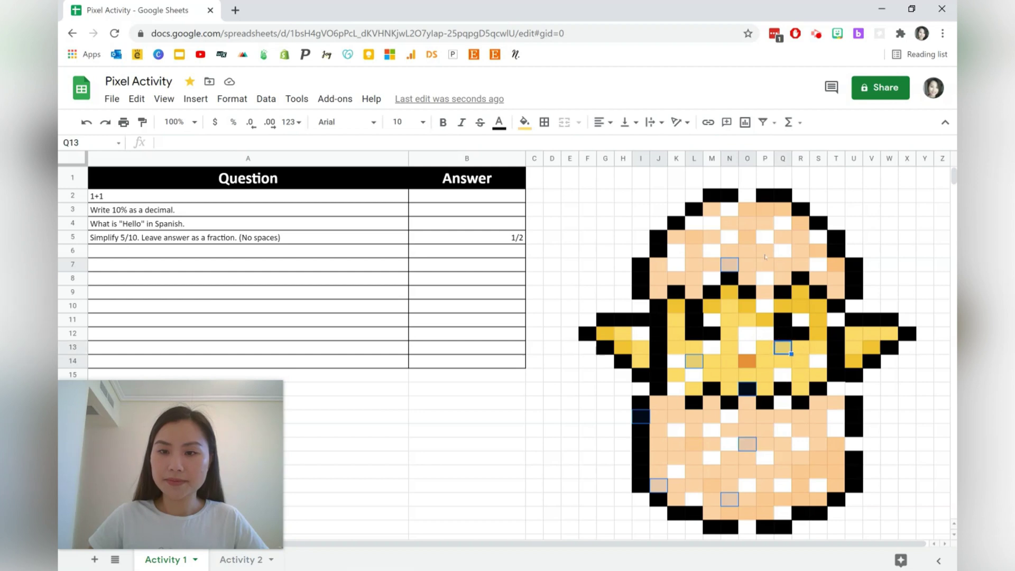
left_click(766, 251, "ctrl")
left_click(765, 195, "ctrl")
- Create a conditional formatting rule for the selected fraction-question pixels with the custom formula =$B$5<>"1/2"
left_click(238, 101)
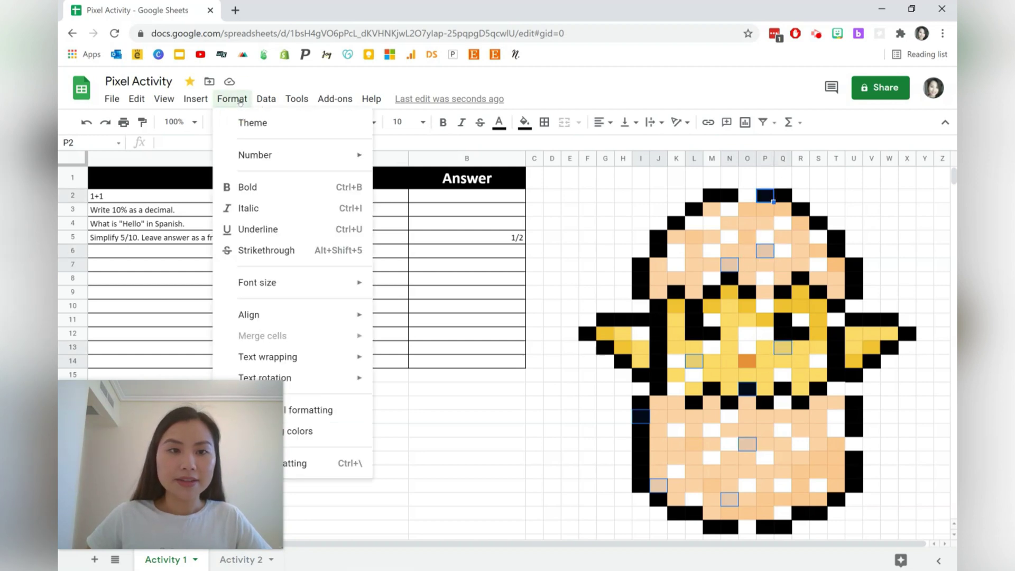
left_click(345, 416)
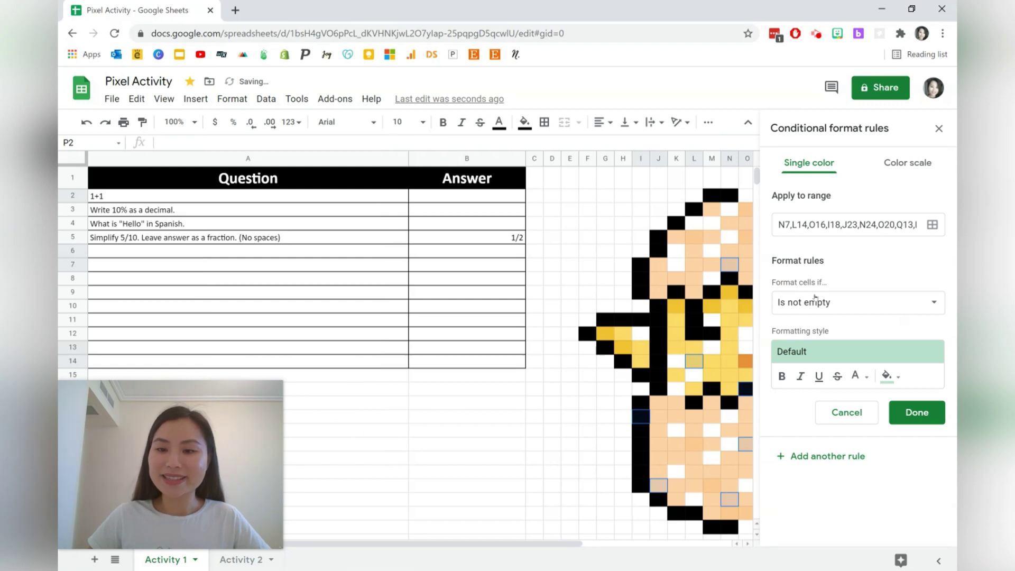
left_click(840, 303)
scroll(841, 476, "down", 5)
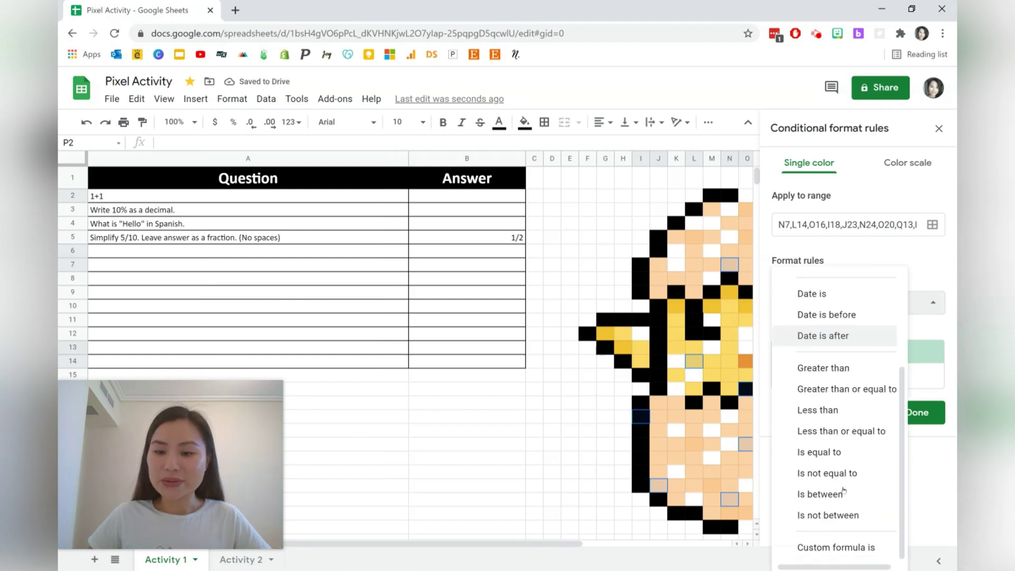
left_click(836, 547)
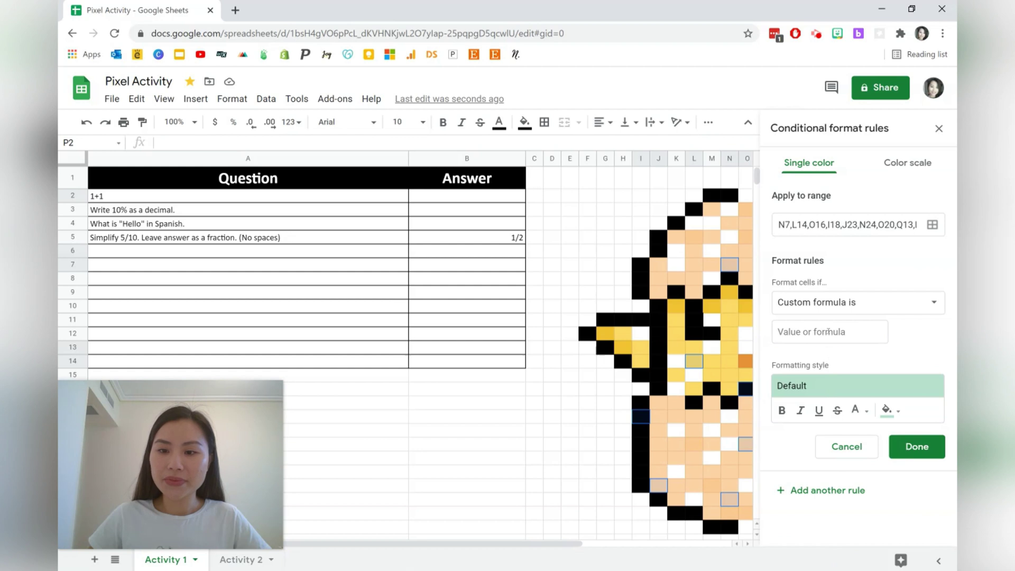
left_click(828, 332)
type("=")
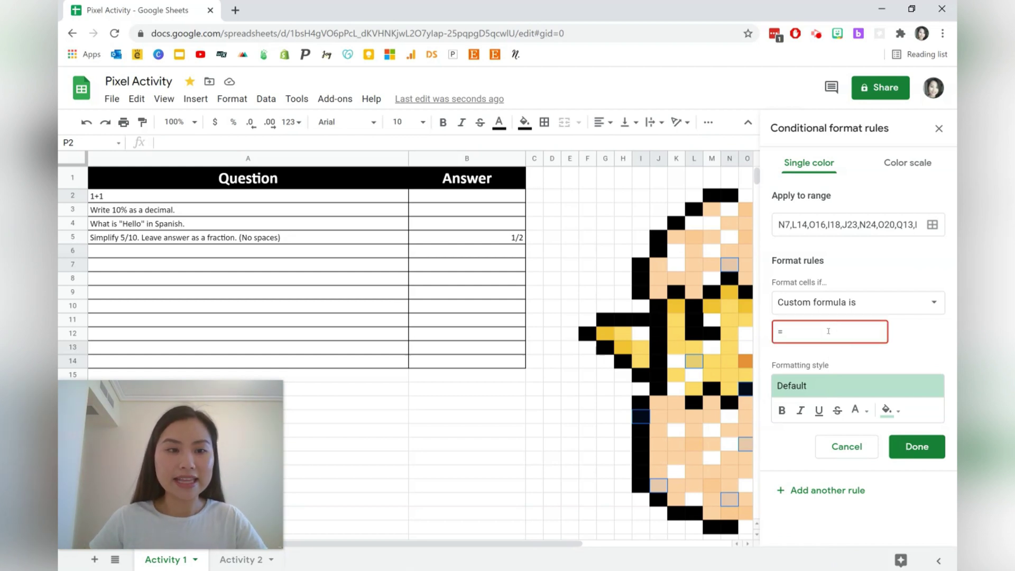
type("%")
key("BackSpace")
type("$B$")
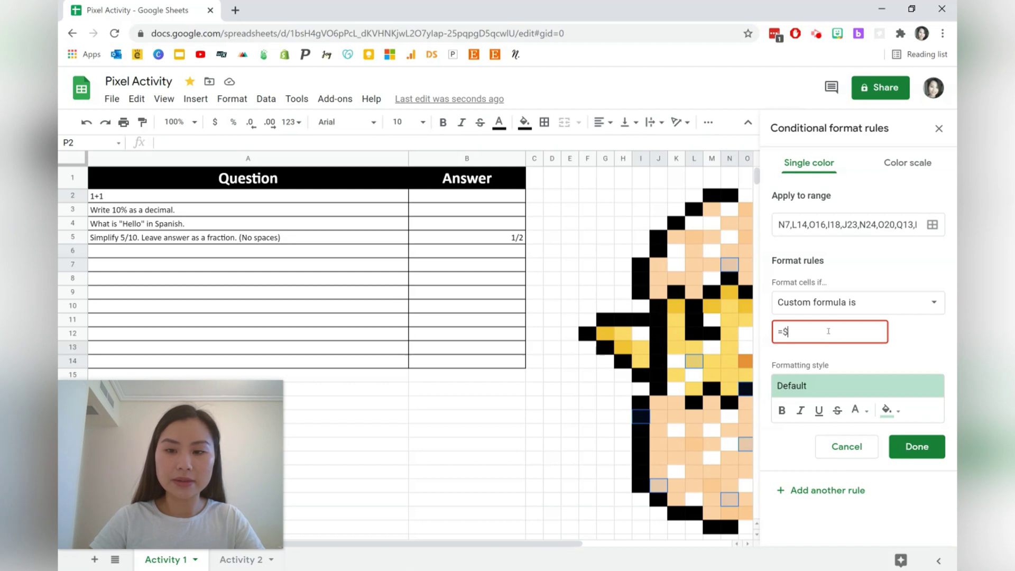
type("5<>")
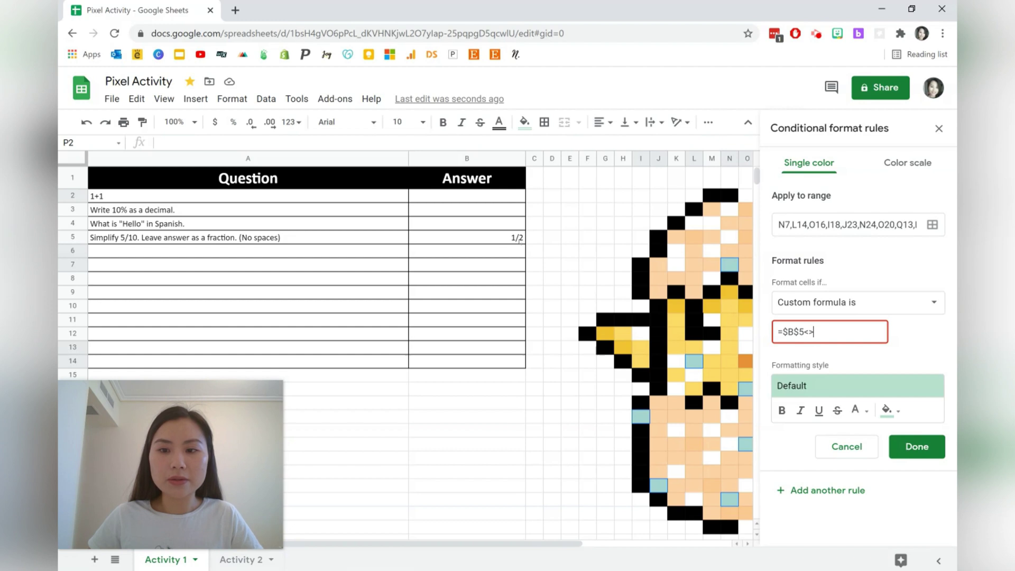
type("\"")
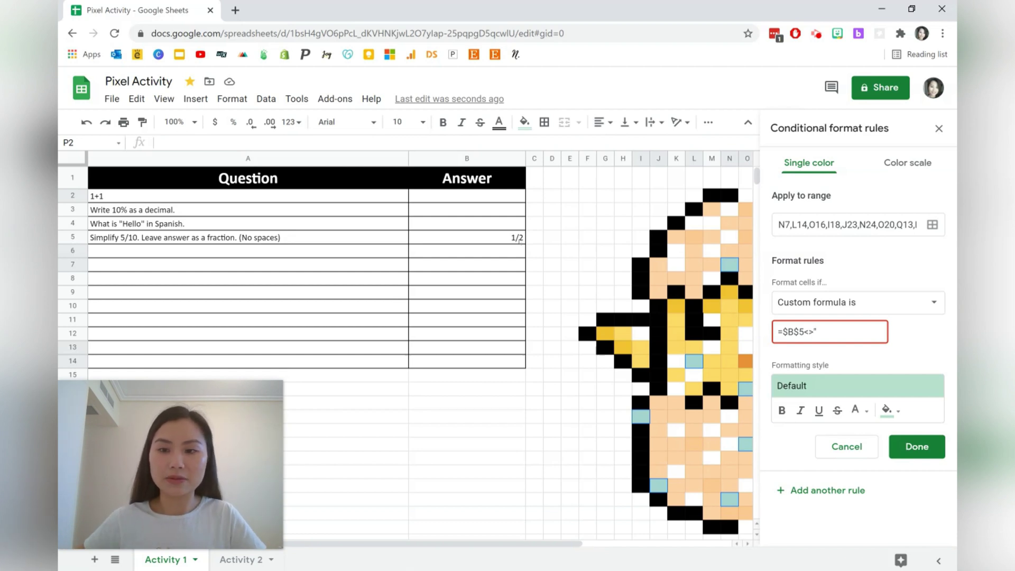
type("1/2\"")
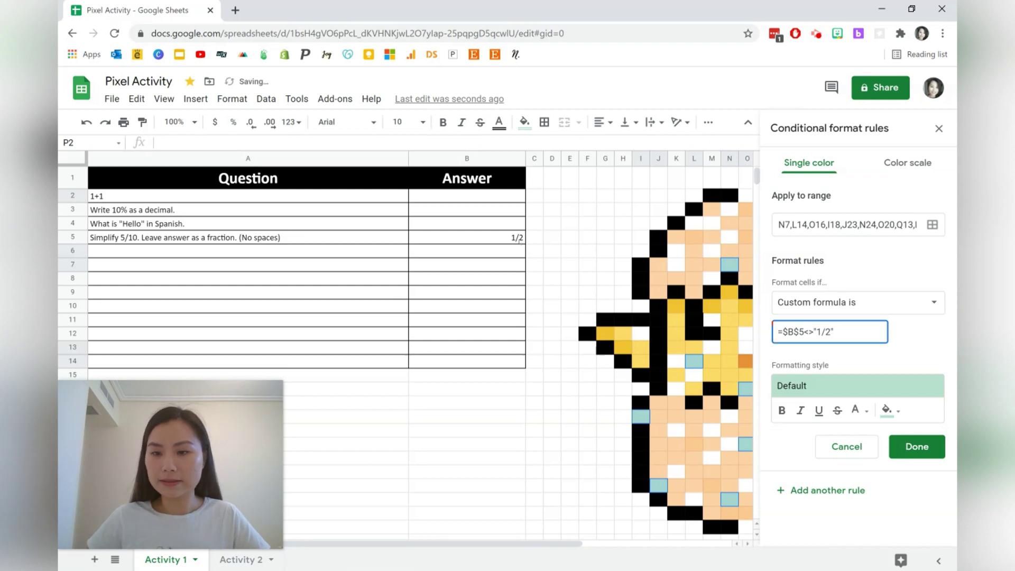
- Give the B5 fraction rule a white fill and save the rule
left_click(887, 410)
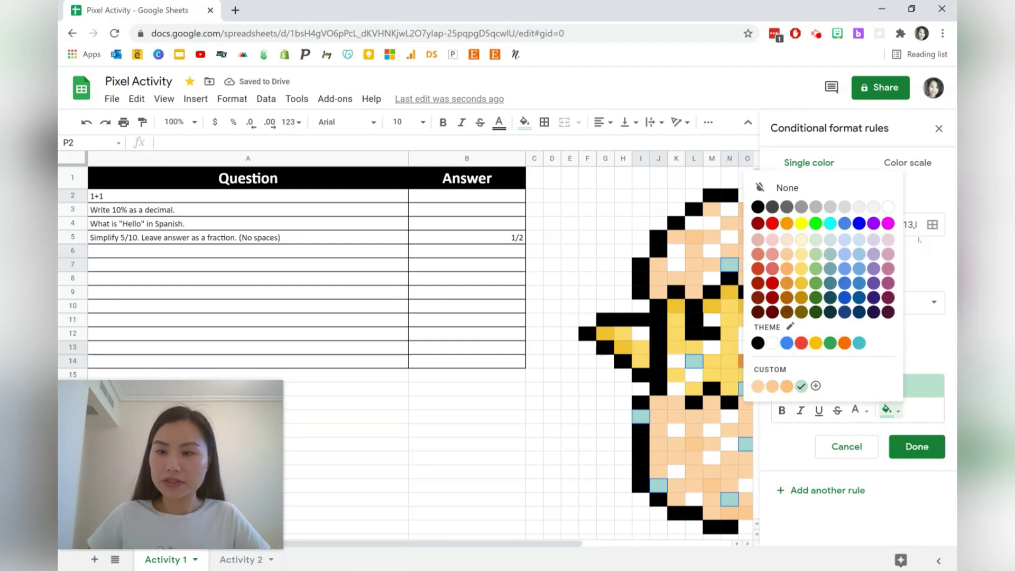
left_click(890, 207)
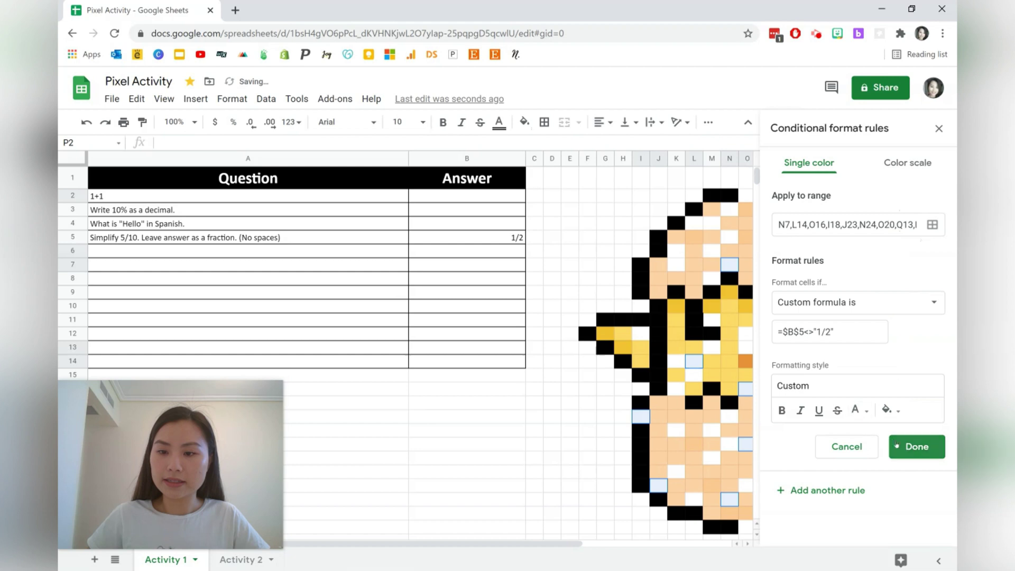
left_click(918, 447)
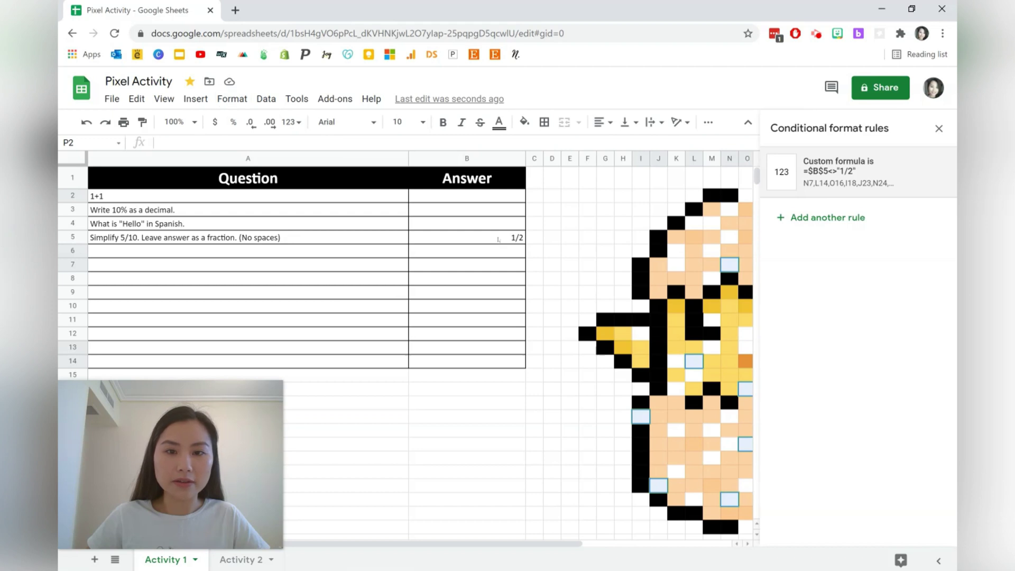
- Format answer cell B5 as plain text, and clear its answer
left_click(499, 240)
left_click(939, 129)
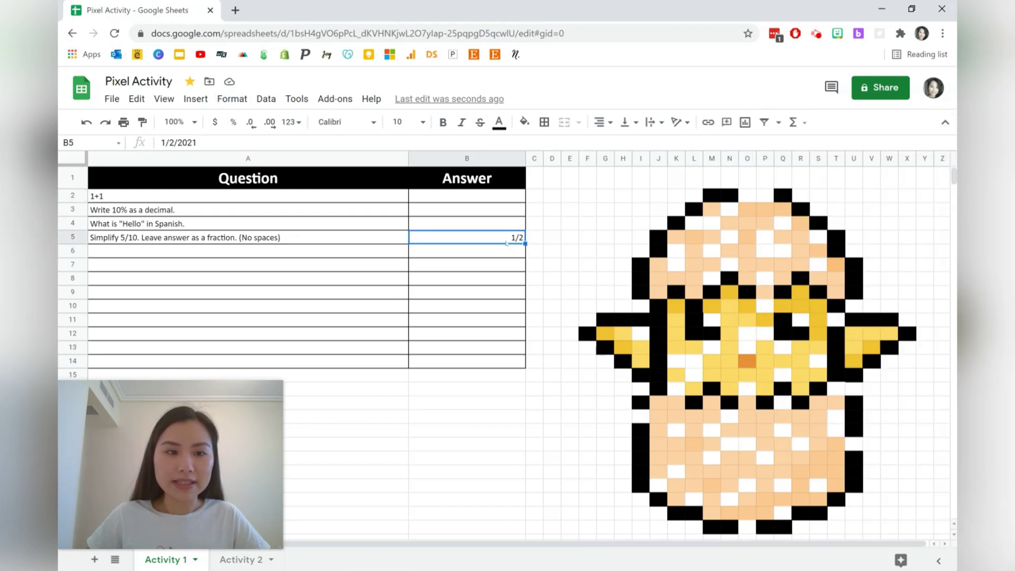
left_click(233, 99)
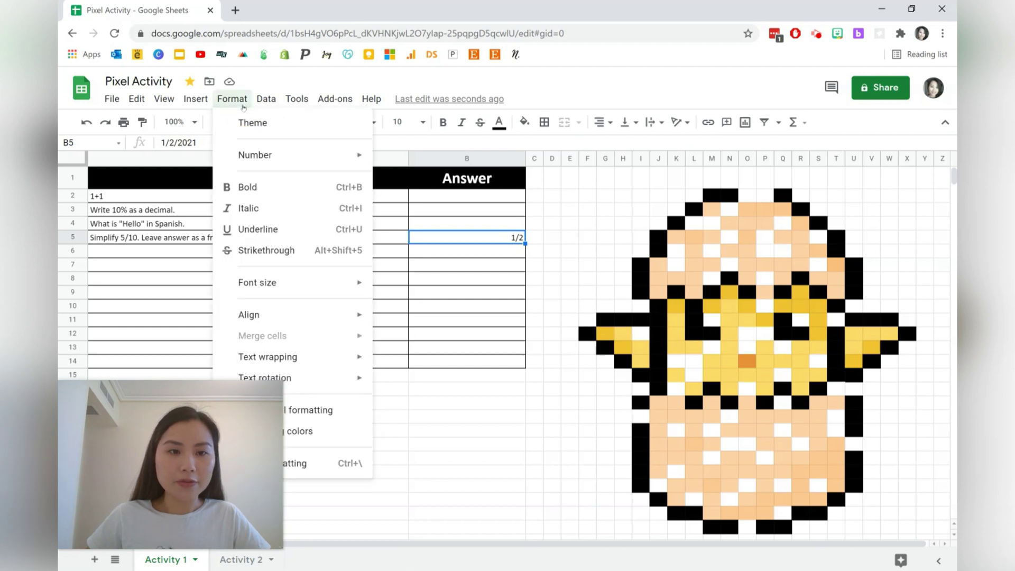
mouse_move(247, 152)
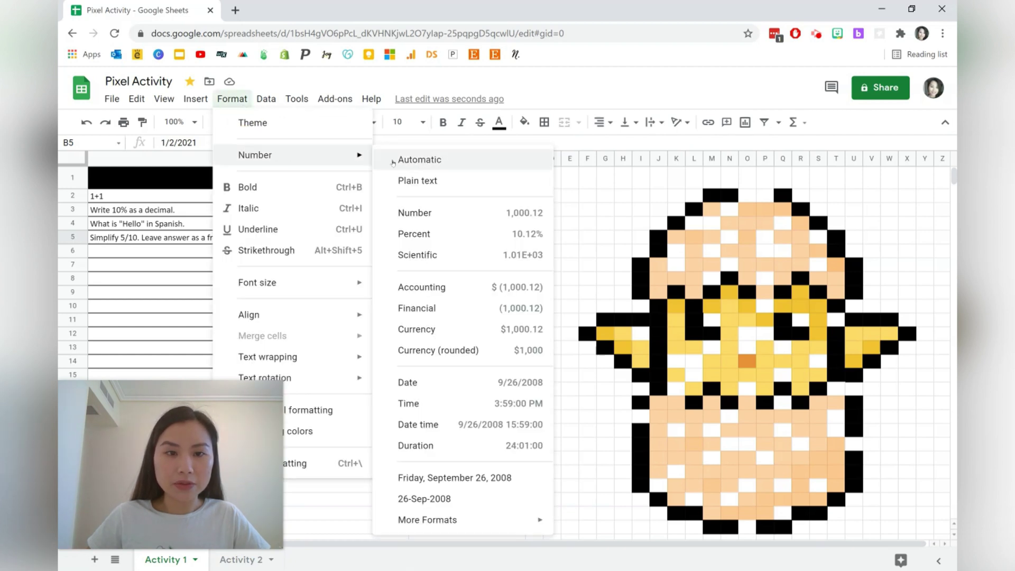
left_click(403, 179)
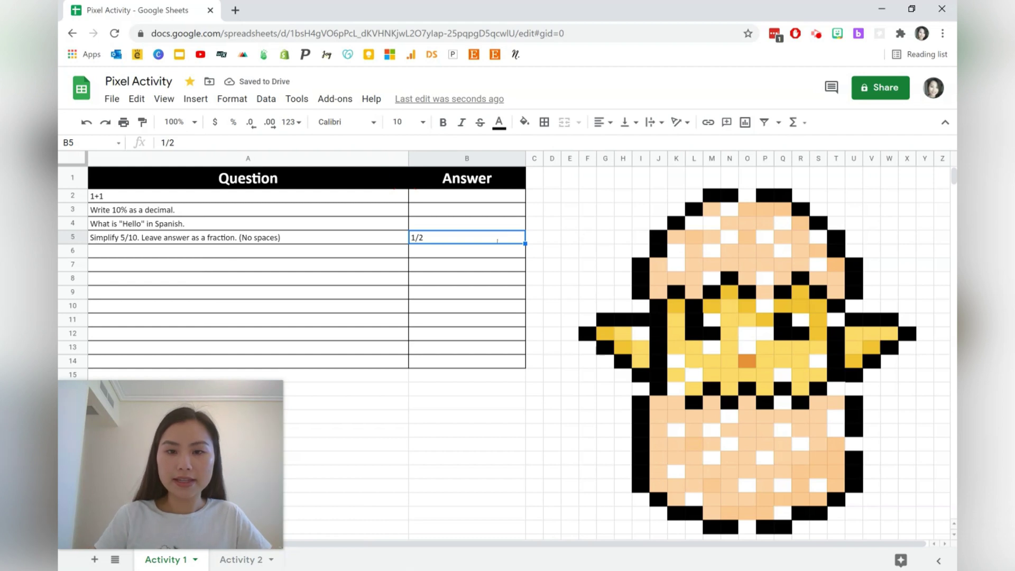
key("Delete")
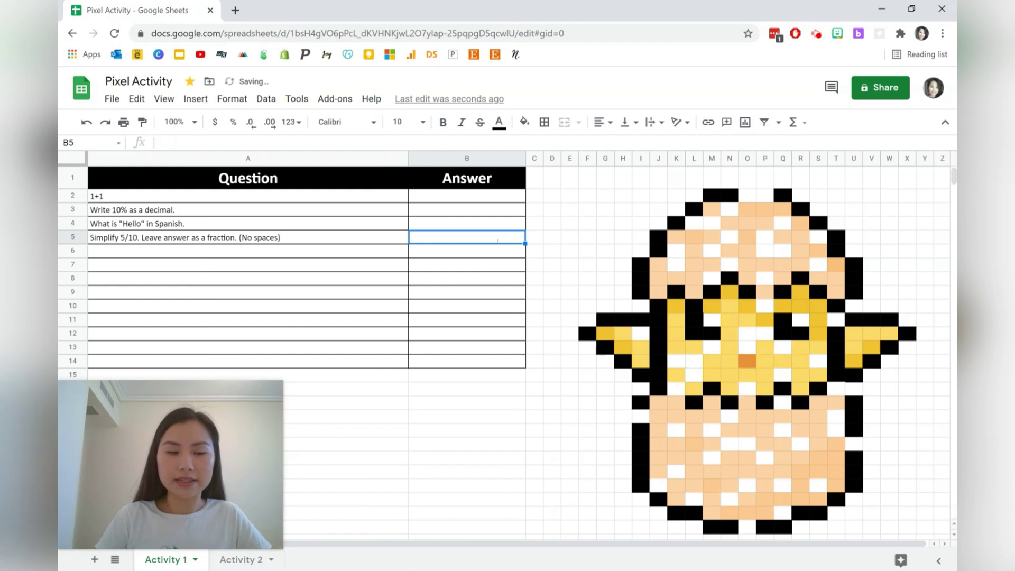
- Enter the question "Simplify a+2a+4b. (No spaces)" in A6 and its answer 3a+4b in B6
left_click(370, 251)
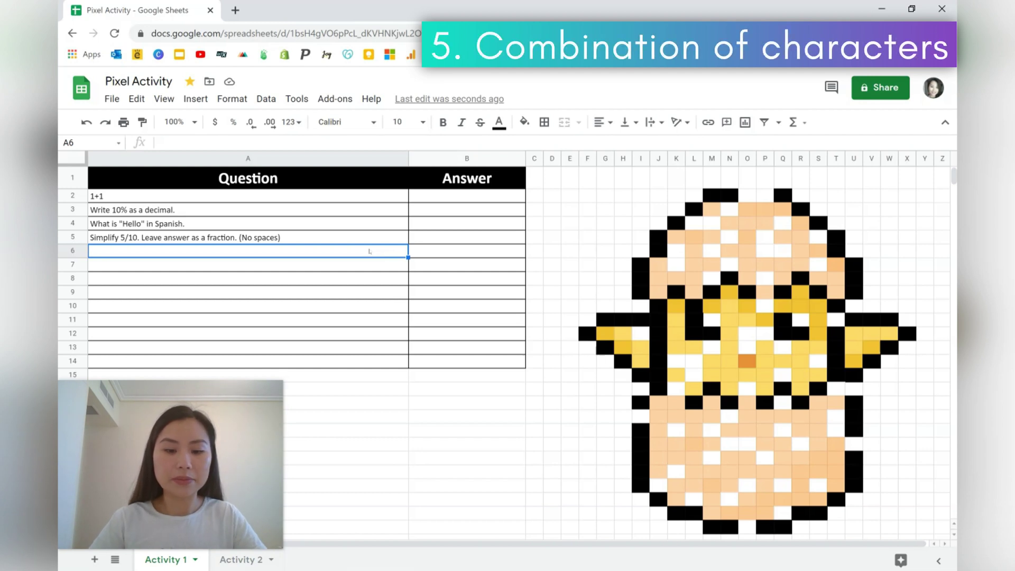
type("Simplify ")
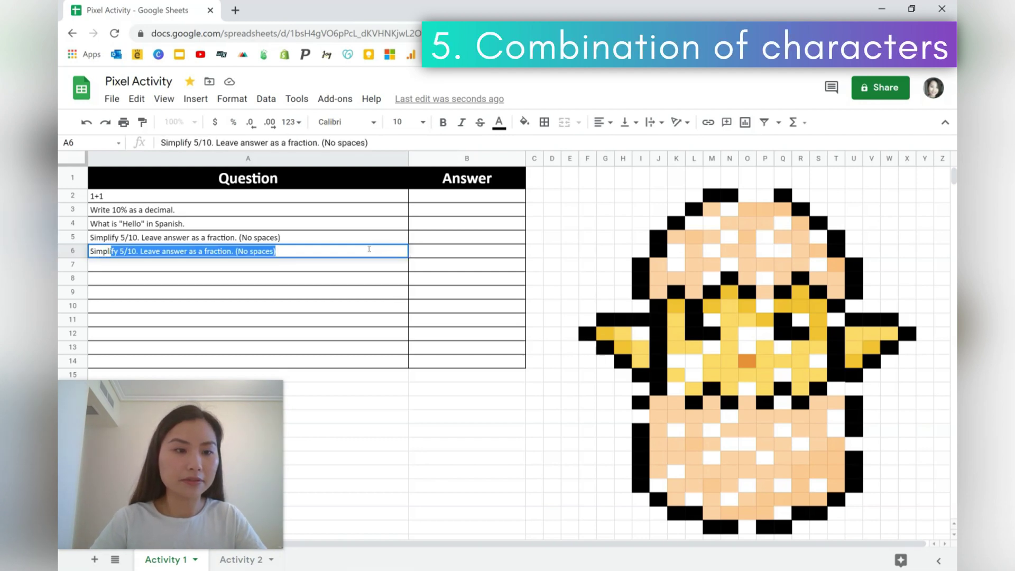
type("a+")
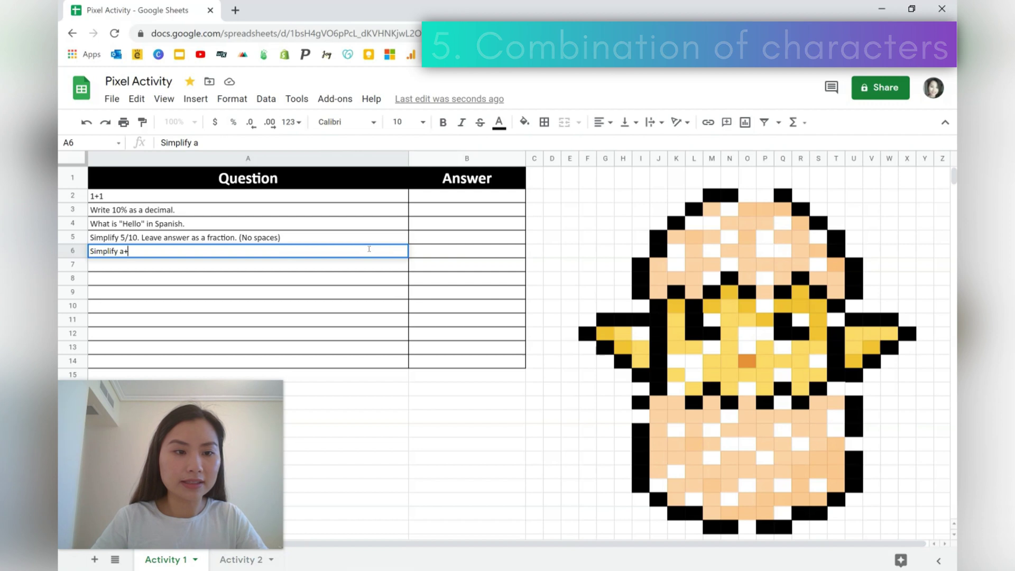
type("2a+4b. (No spaces)")
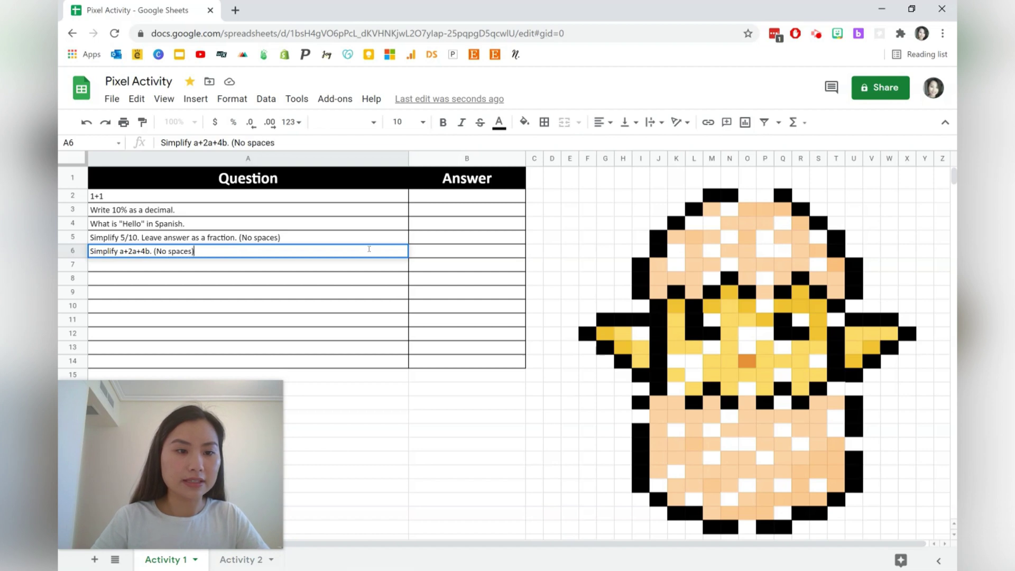
left_click(435, 257)
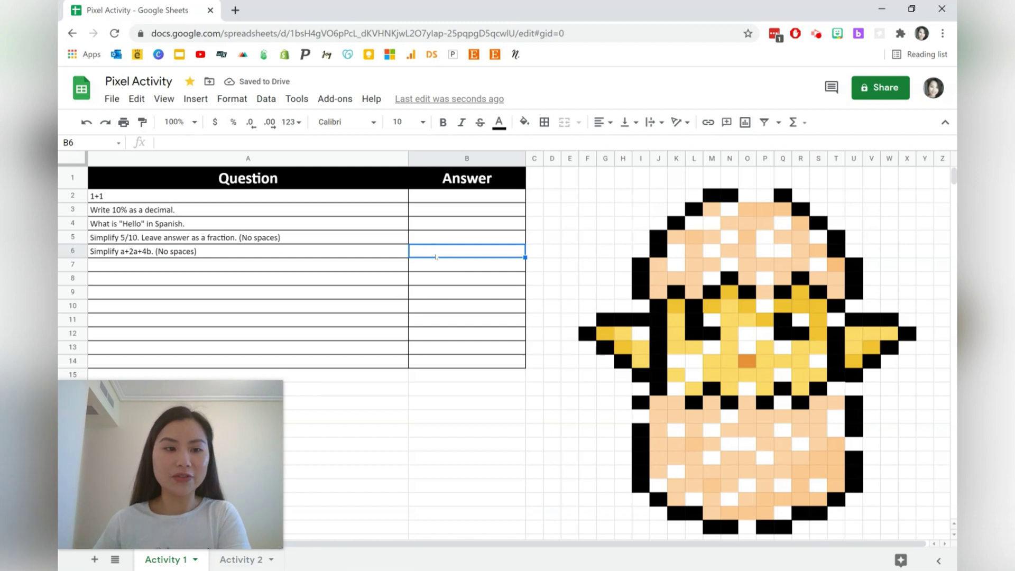
type("3")
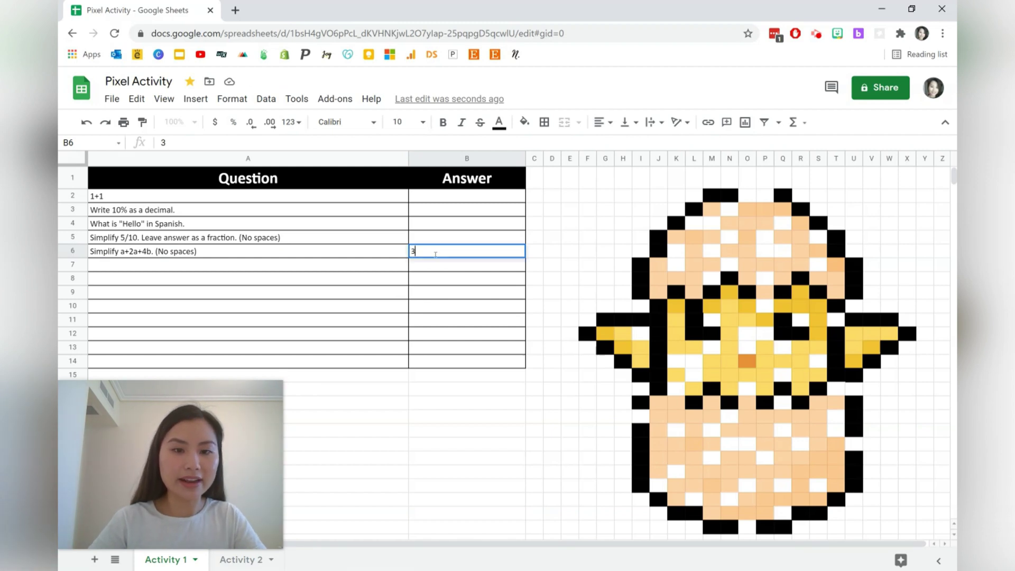
type("a+4b")
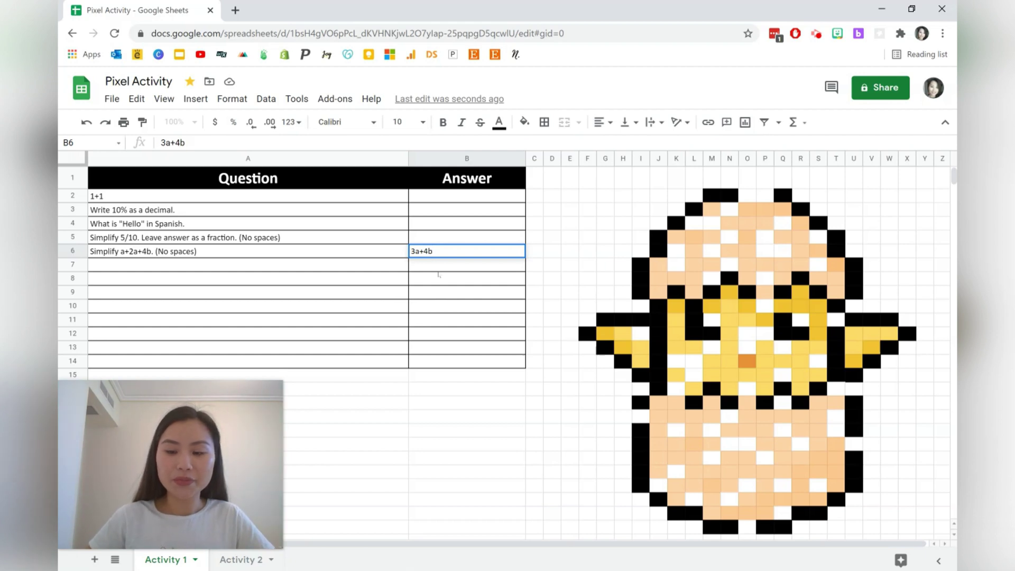
- Select the scattered picture pixels O8, N10, N13, N15, N17, L19, J20, P19, S21, S18, T14, R7 and J7 for the algebra question
left_click(730, 344, "ctrl")
left_click(730, 374, "ctrl")
left_click(730, 403, "ctrl")
left_click(694, 430, "ctrl")
left_click(659, 444, "ctrl")
left_click(766, 430, "ctrl")
left_click(818, 458, "ctrl")
left_click(818, 418, "ctrl")
left_click(836, 361, "ctrl")
left_click(801, 265, "ctrl")
left_click(658, 264, "ctrl")
- Create a conditional formatting rule for the selected algebra-question pixels with the custom formula =$B$6<>"3a+4b"
left_click(233, 99)
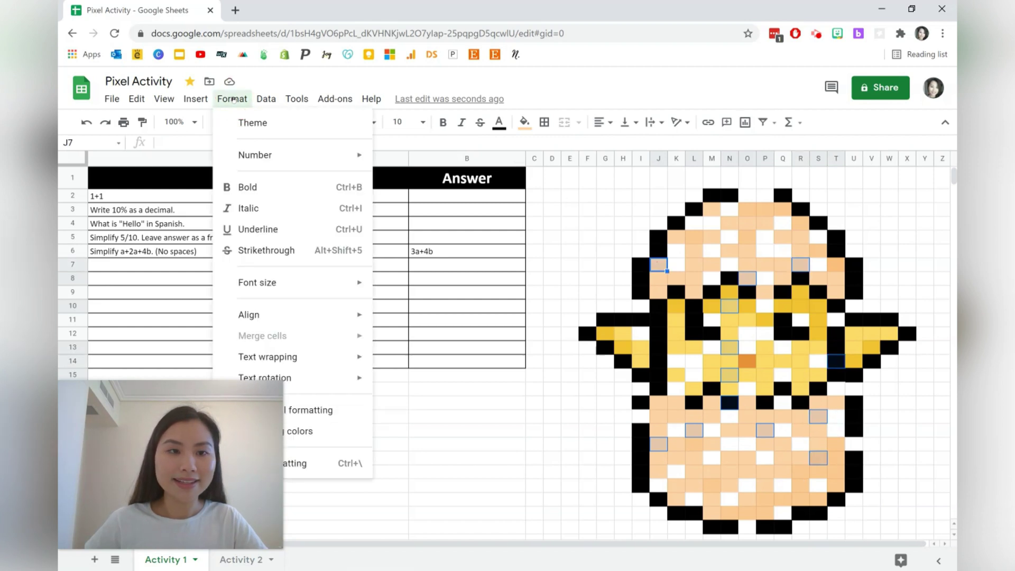
left_click(349, 410)
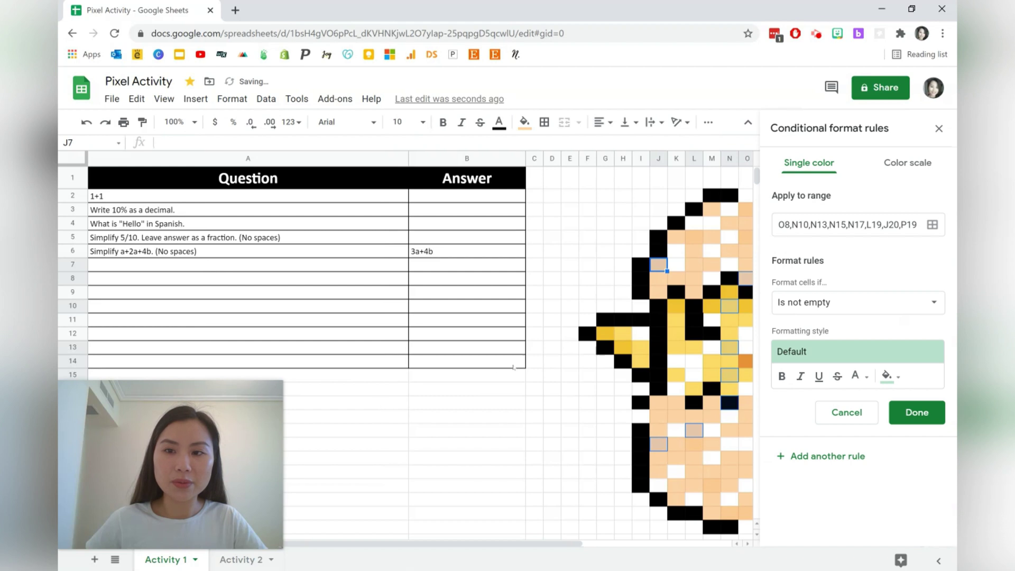
left_click(855, 305)
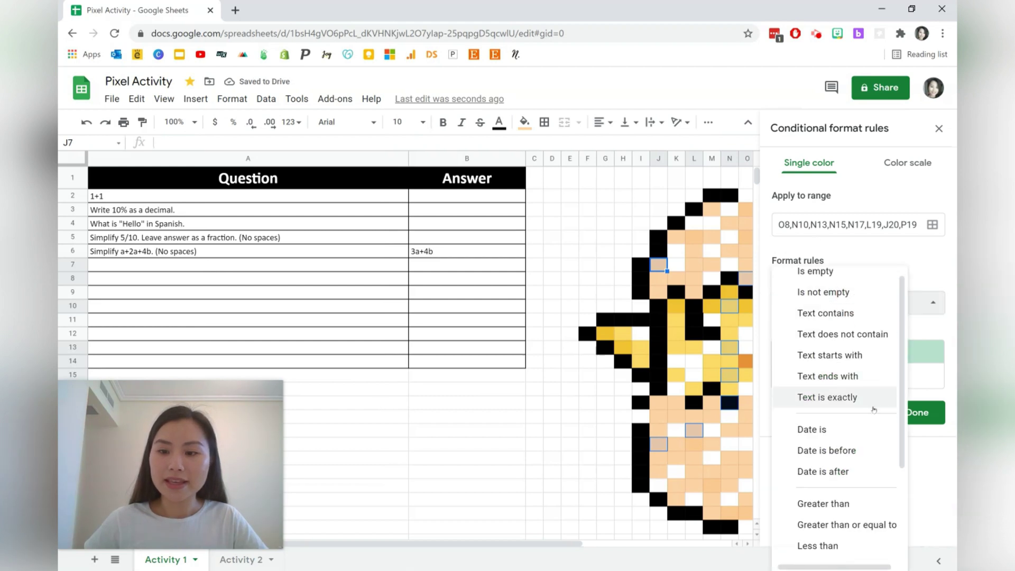
scroll(862, 497, "down", 3)
left_click(860, 547)
left_click(862, 329)
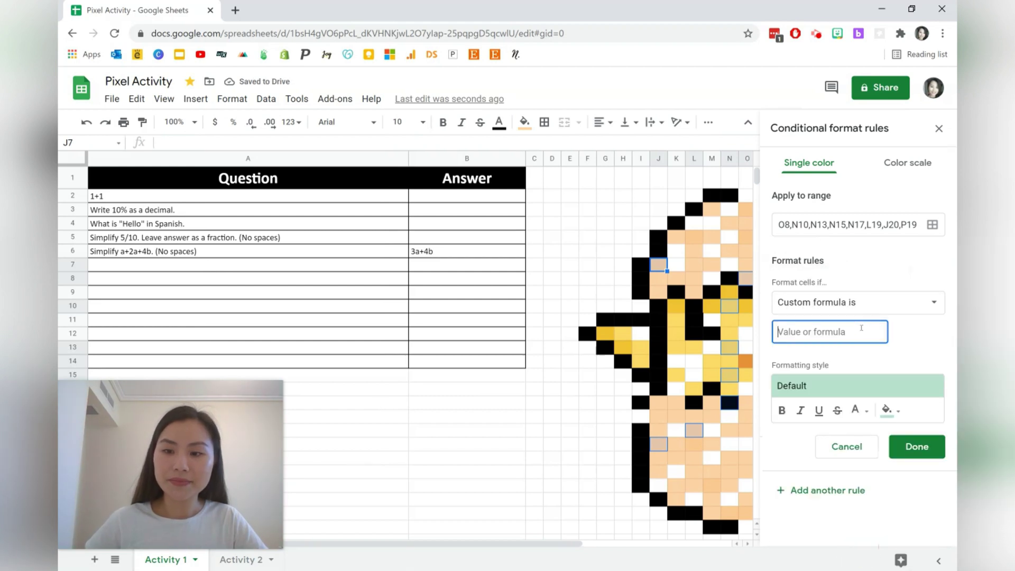
type("=")
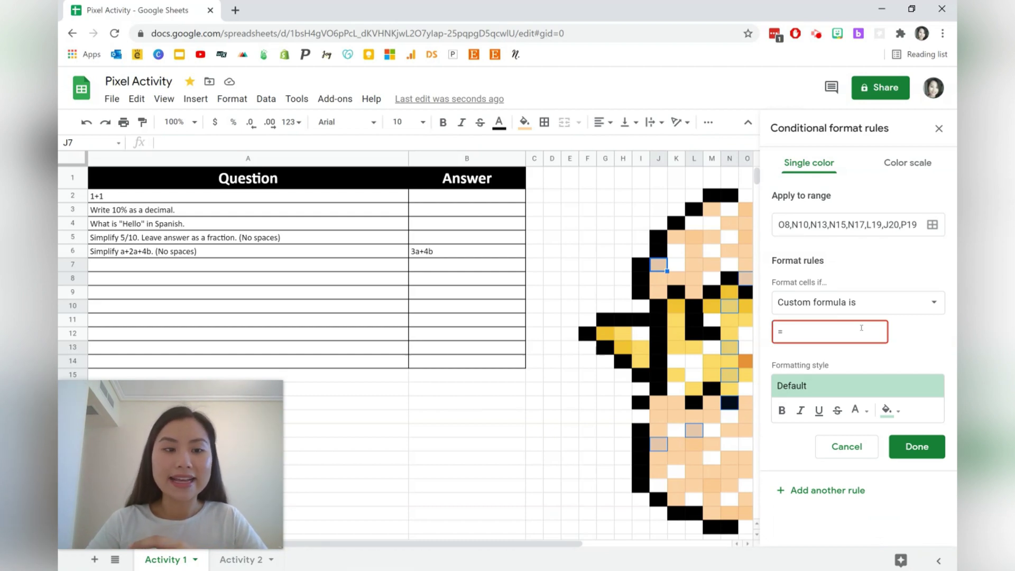
type("$B$6<>")
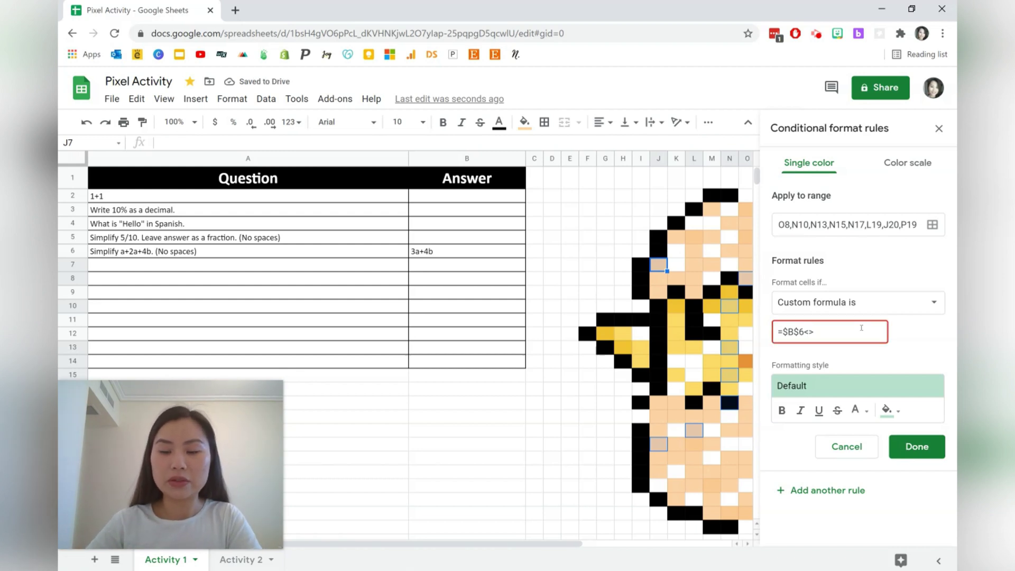
type("\"")
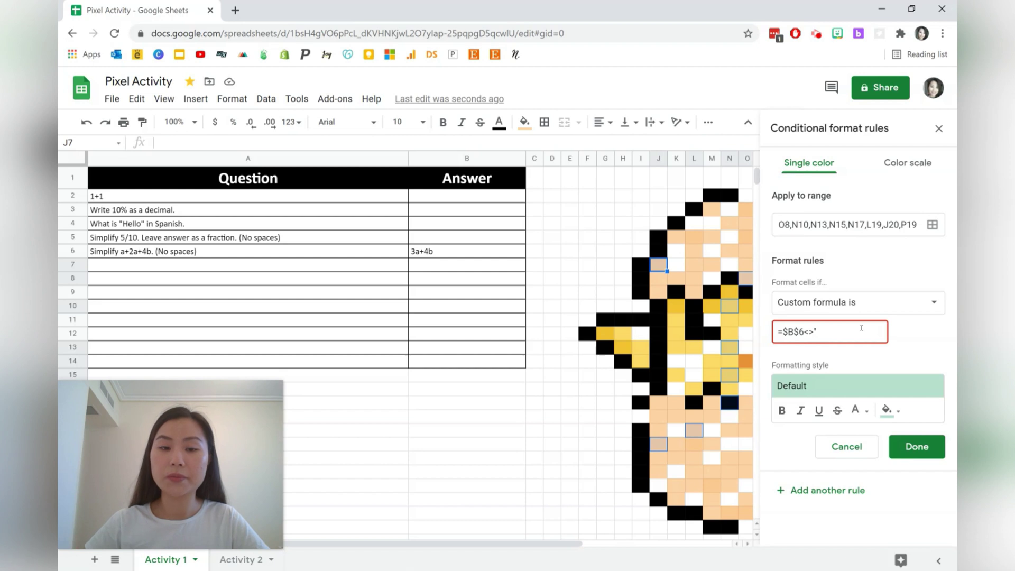
type("3a+4")
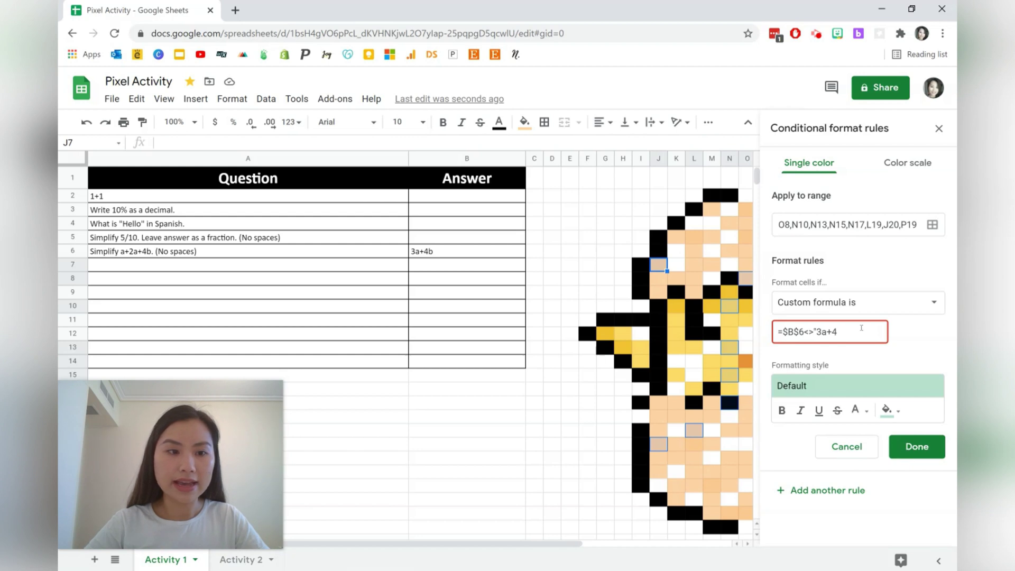
type("b\"")
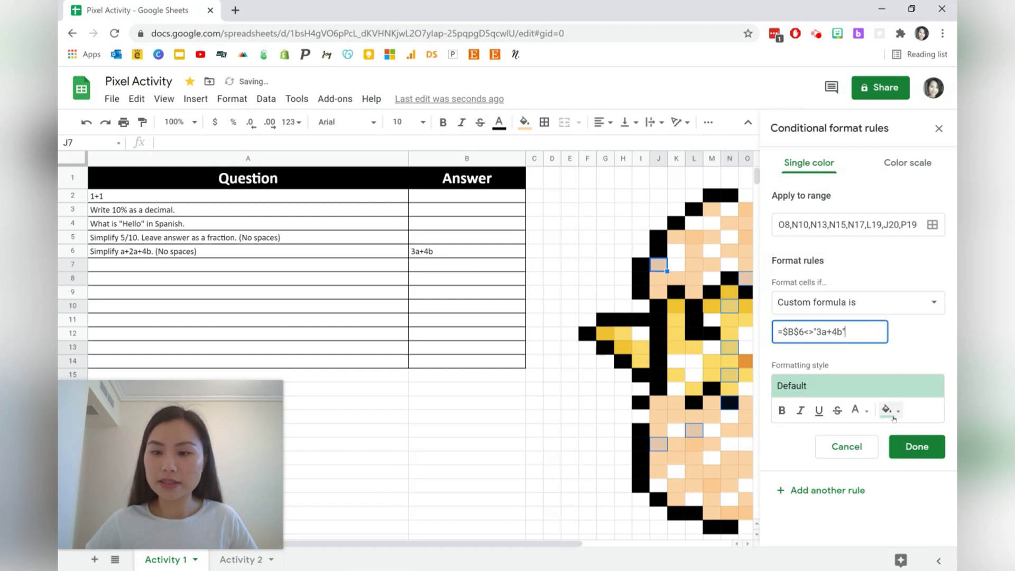
- Give the B6 algebra rule a white fill and save the rule
left_click(889, 411)
left_click(889, 205)
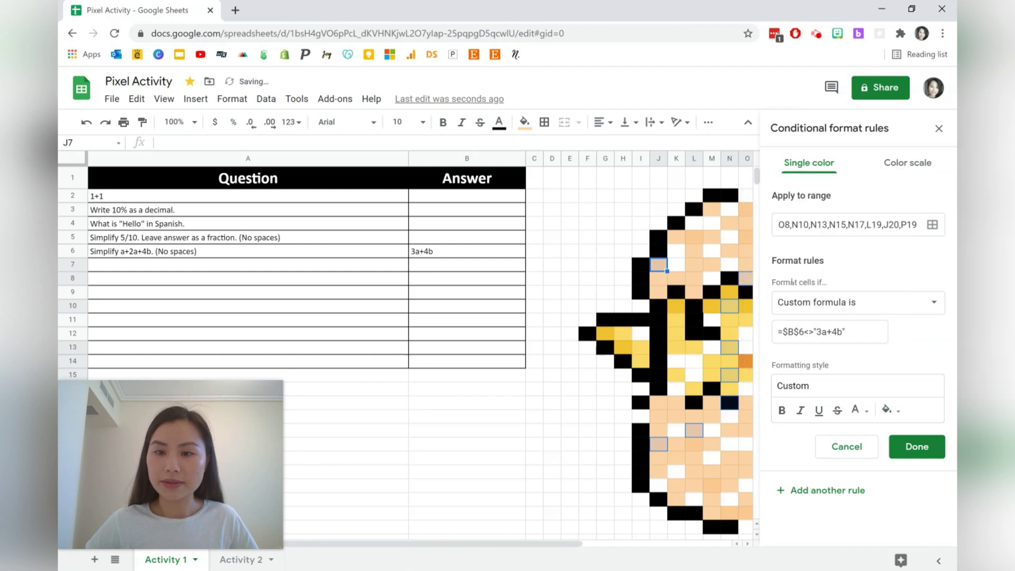
left_click(917, 448)
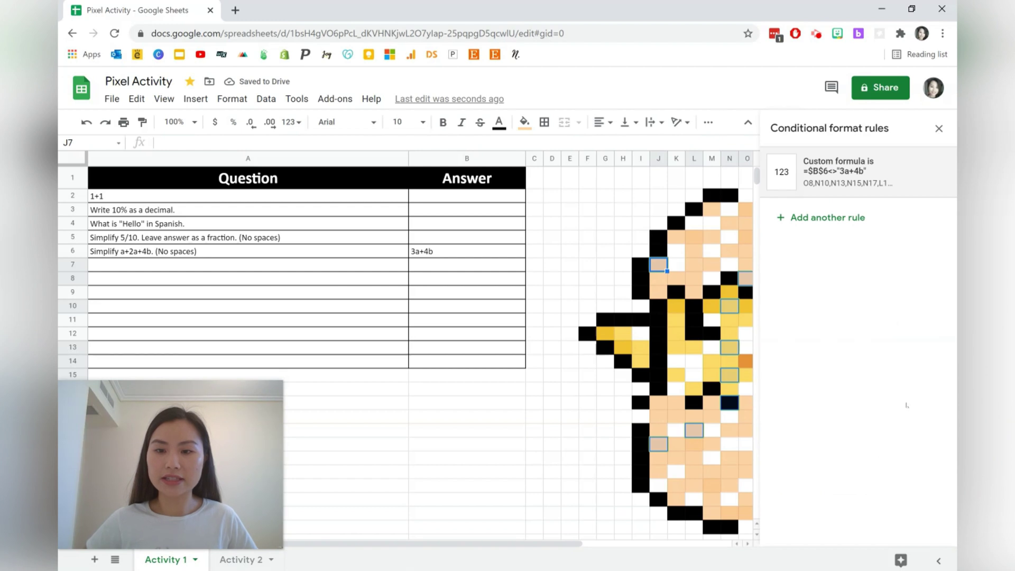
- Format the algebra answer cell B6 as plain text and clear the sample answer from it
left_click(939, 130)
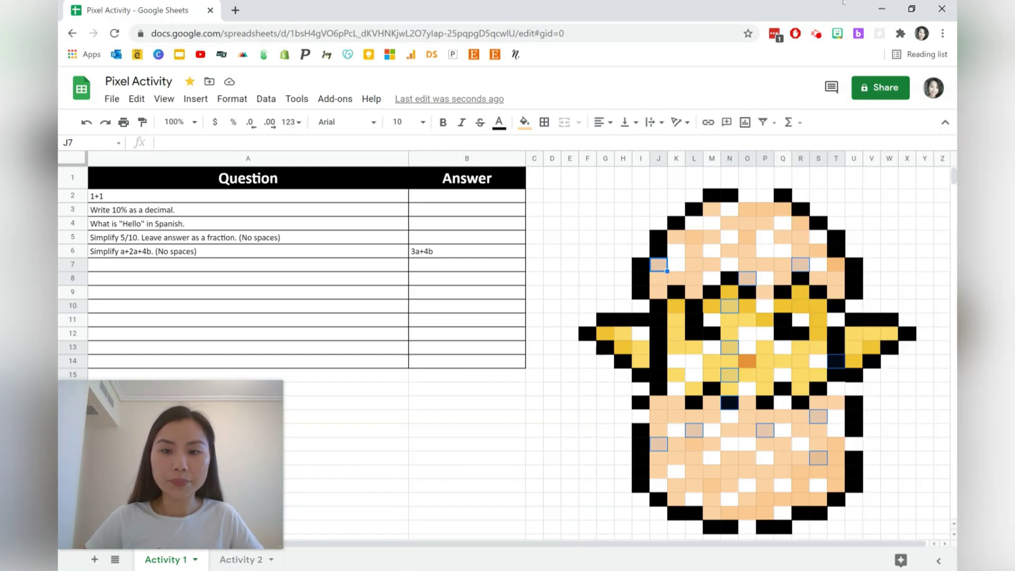
left_click(465, 253)
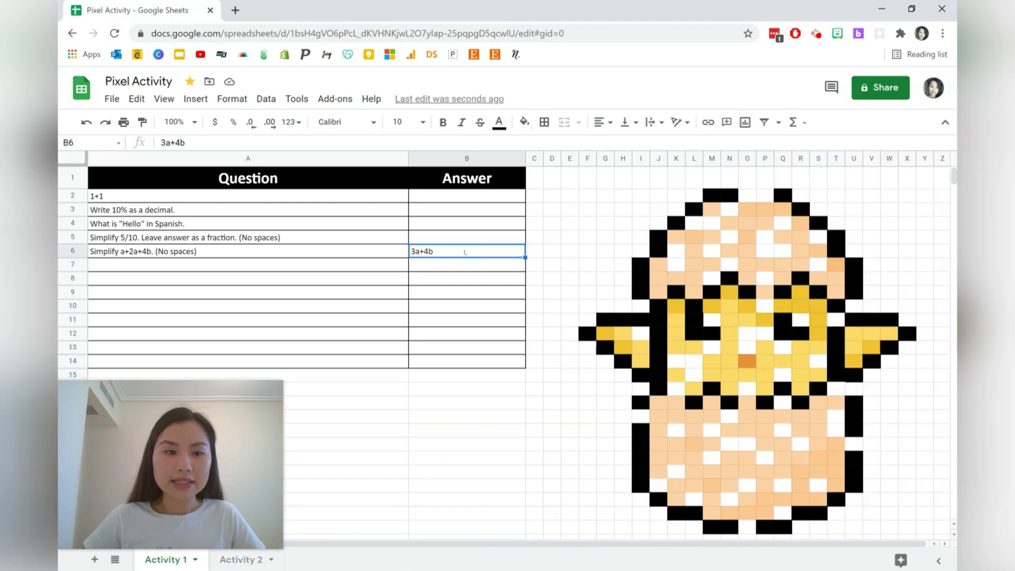
left_click(232, 99)
mouse_move(270, 159)
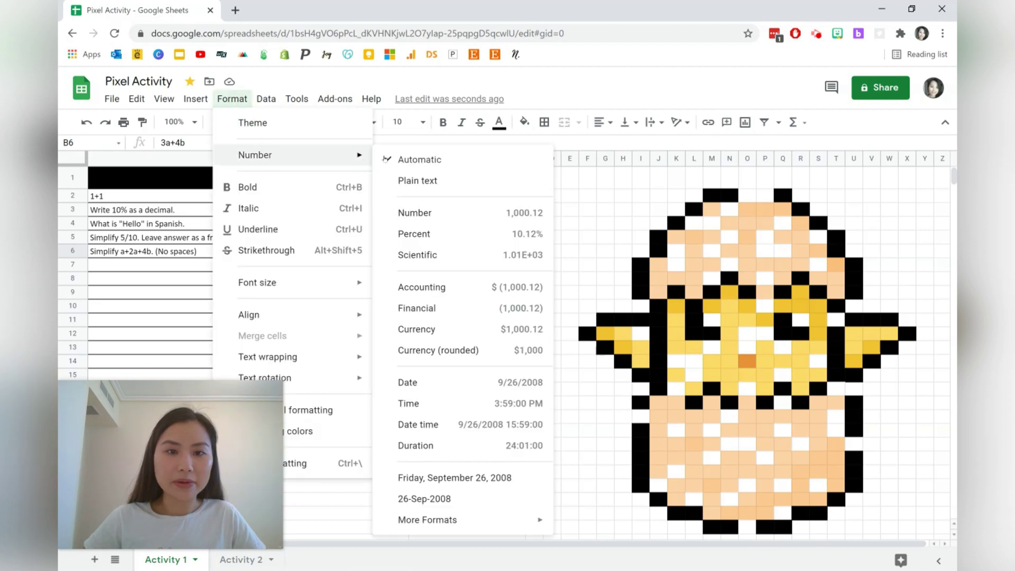
left_click(405, 179)
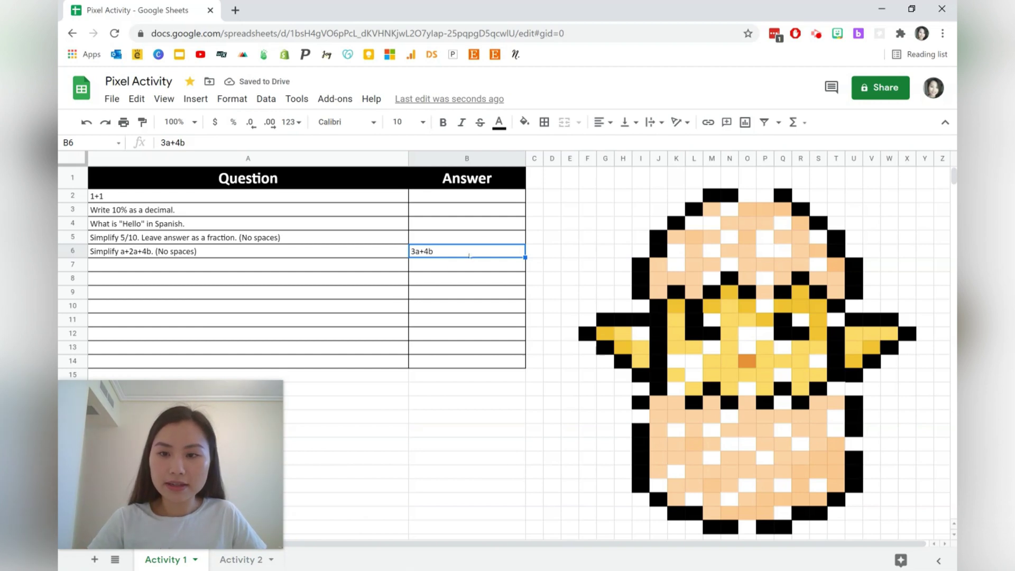
key("Delete")
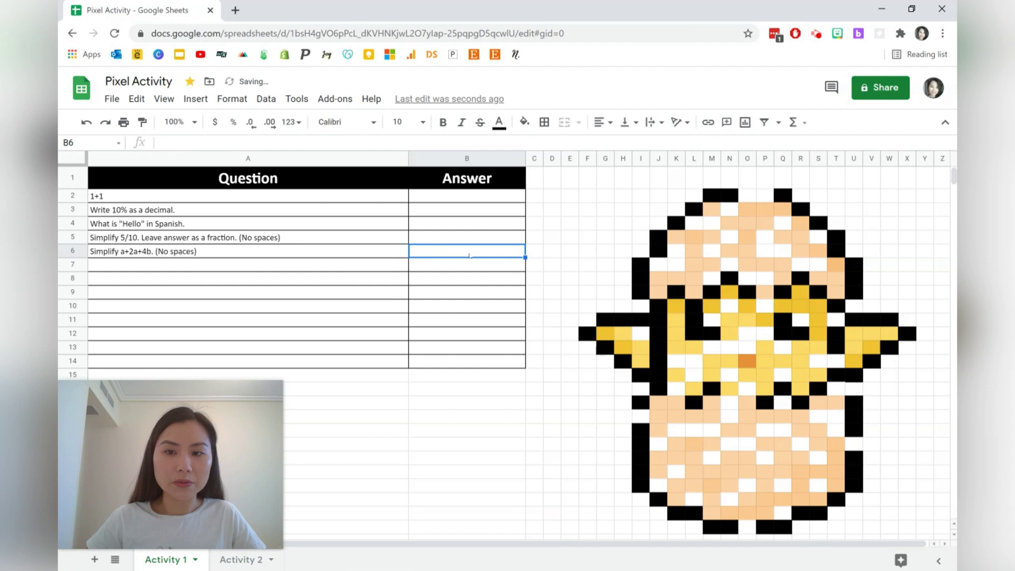
- Enter the question 'Type the "@" symbol.' in A7 and its answer @ in B7
left_click(402, 265)
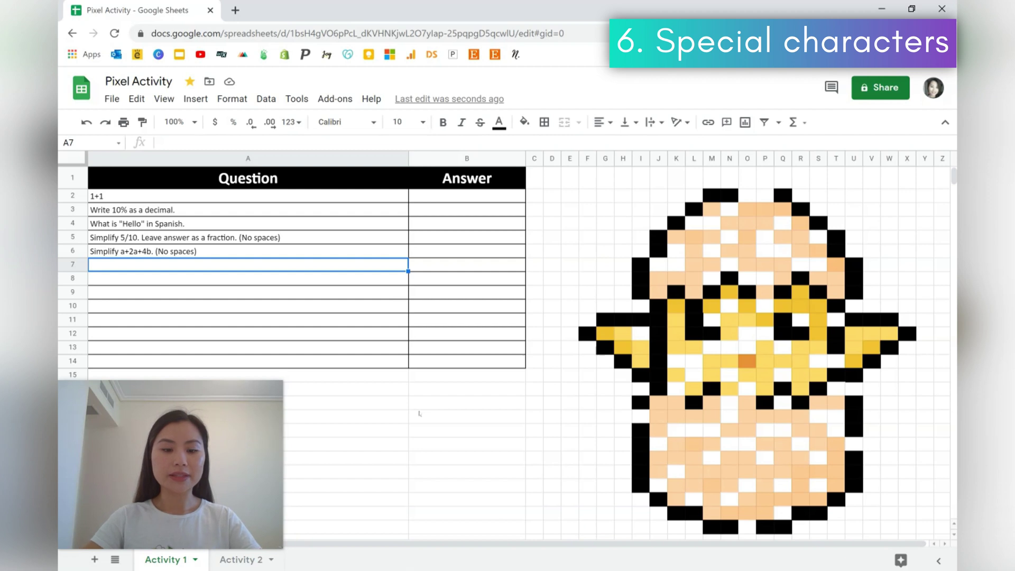
type("Type the \"@\" symbol")
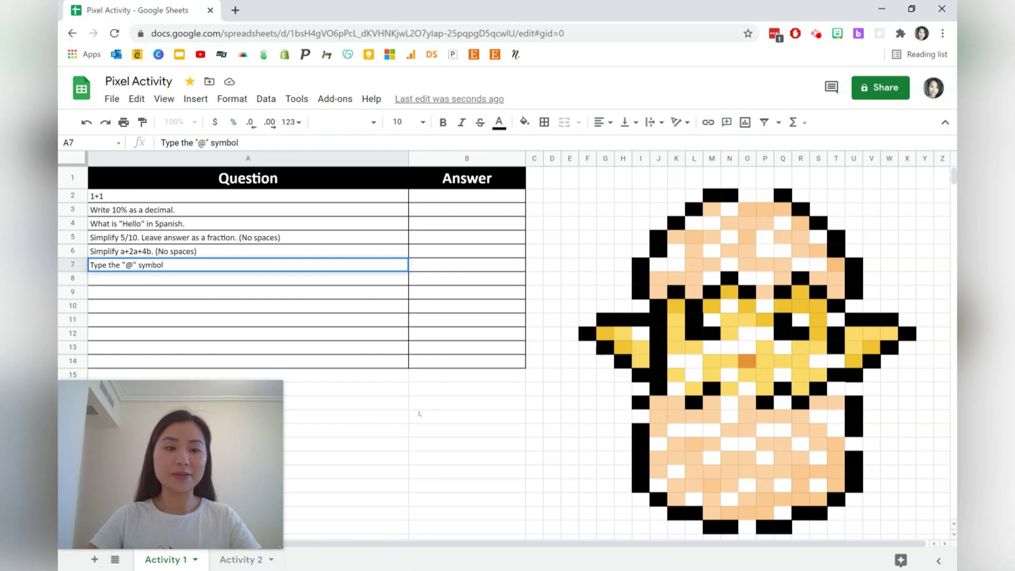
type(".")
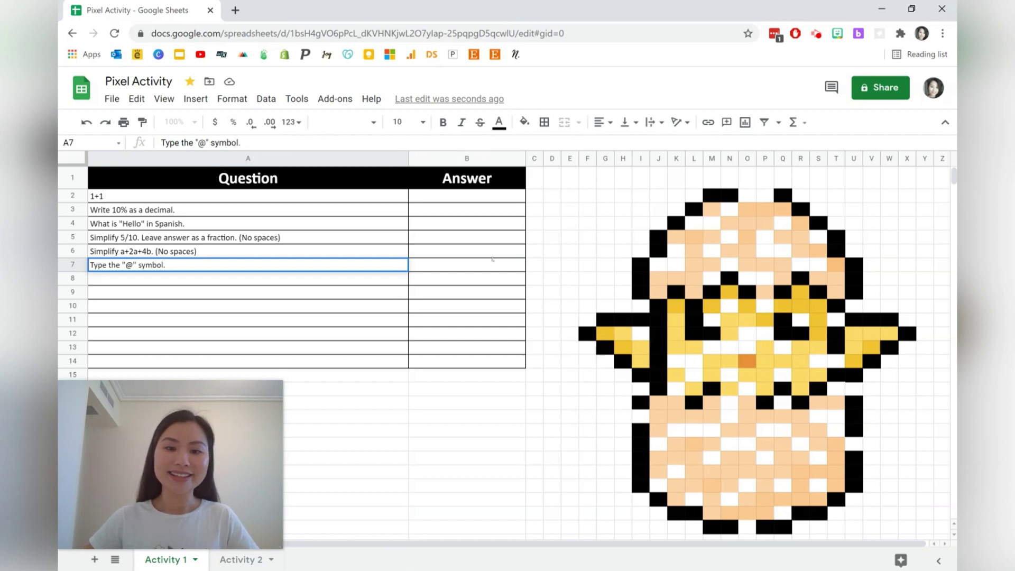
left_click(492, 260)
type("@")
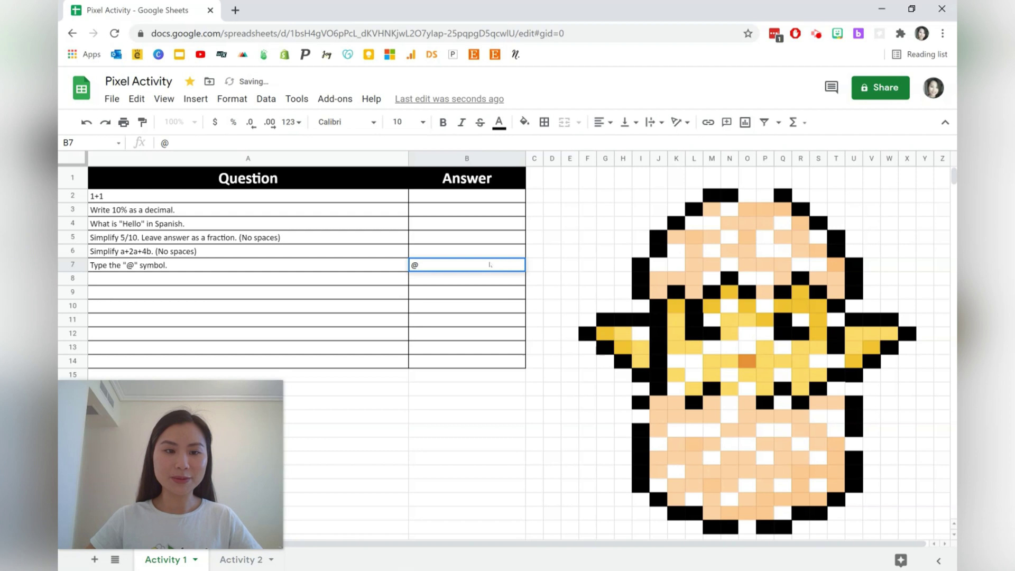
- Select the scattered picture pixels J9, J13, L12, L7, Q3, S6, T9, U8, S13, Q18, M18 and N19 for the symbol question
left_click(659, 293)
left_click(661, 349)
left_click(695, 333)
left_click(695, 265)
left_click(783, 210)
left_click(819, 251)
left_click(836, 292)
left_click(854, 278)
left_click(820, 344)
left_click(784, 417)
left_click(714, 418)
left_click(730, 430)
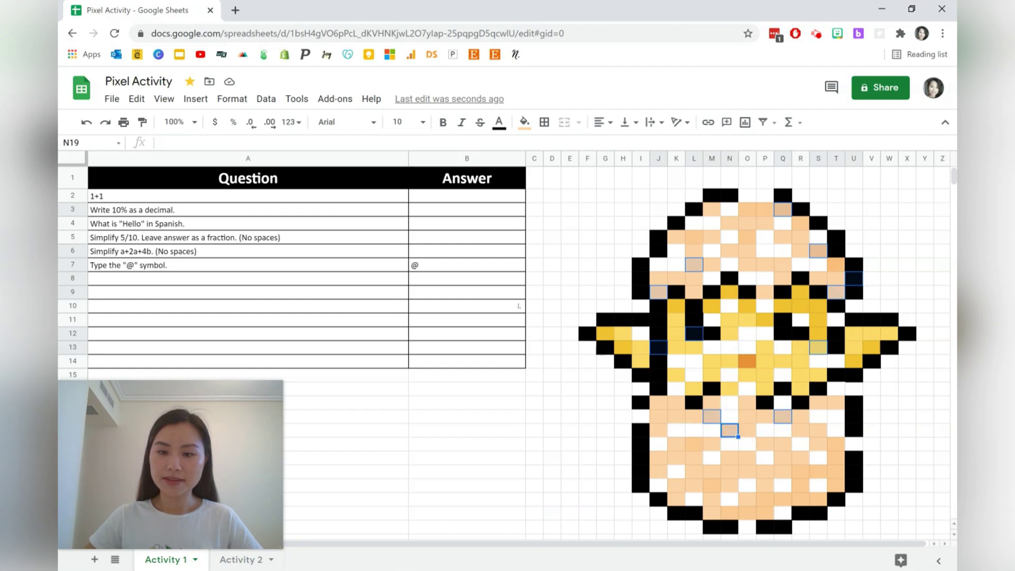
- Create a conditional formatting rule for the selected symbol-question pixels with the custom formula =$B$7<>"@"
left_click(222, 101)
left_click(353, 407)
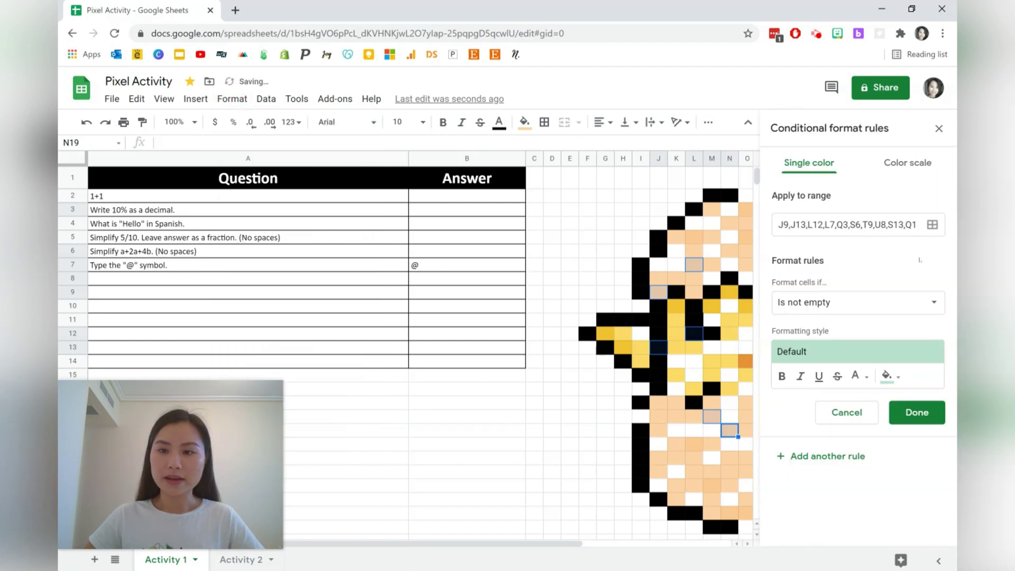
left_click(860, 315)
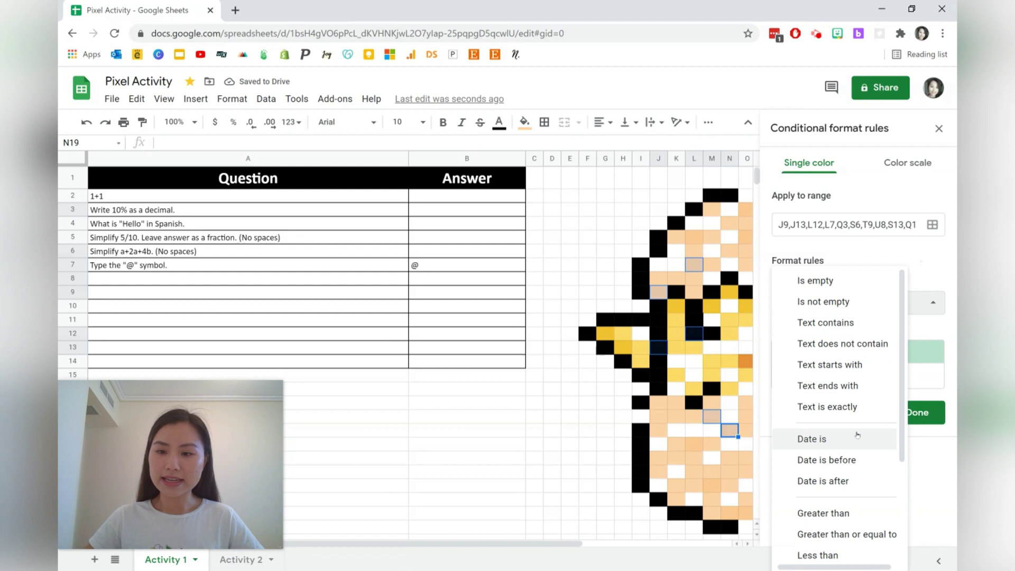
scroll(840, 476, "down", 3)
left_click(841, 547)
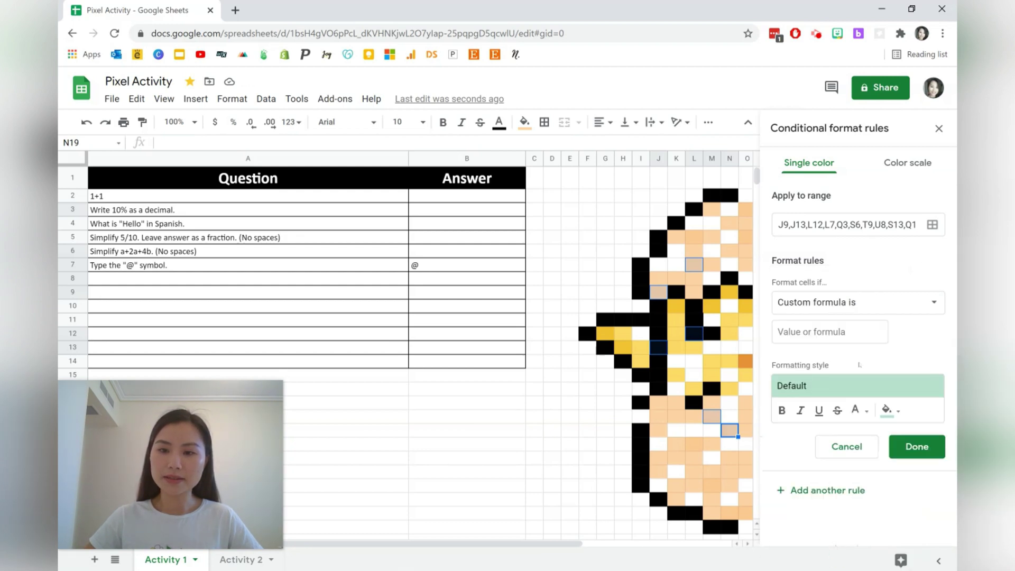
left_click(863, 330)
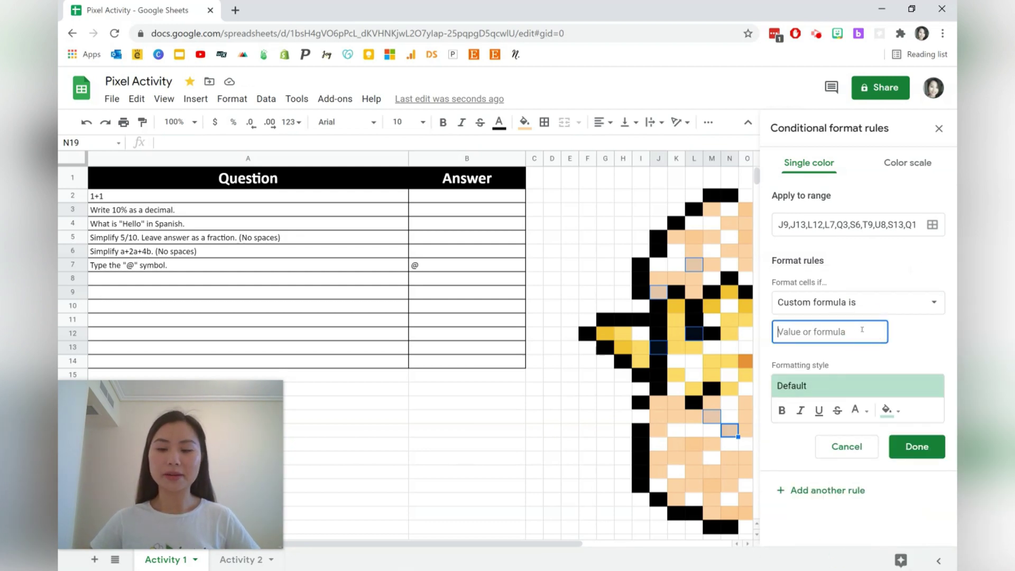
type("=")
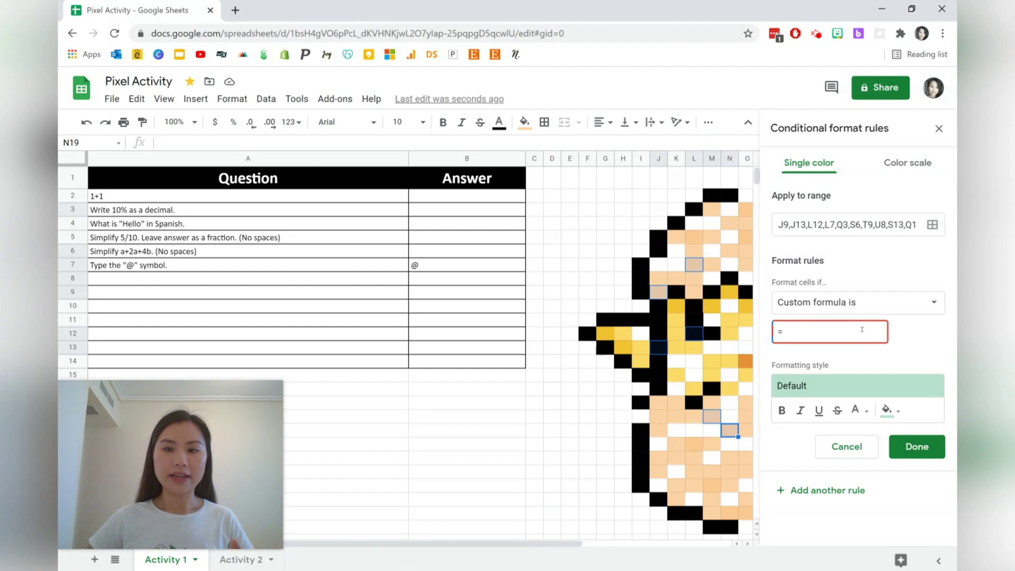
type("$B$7<>")
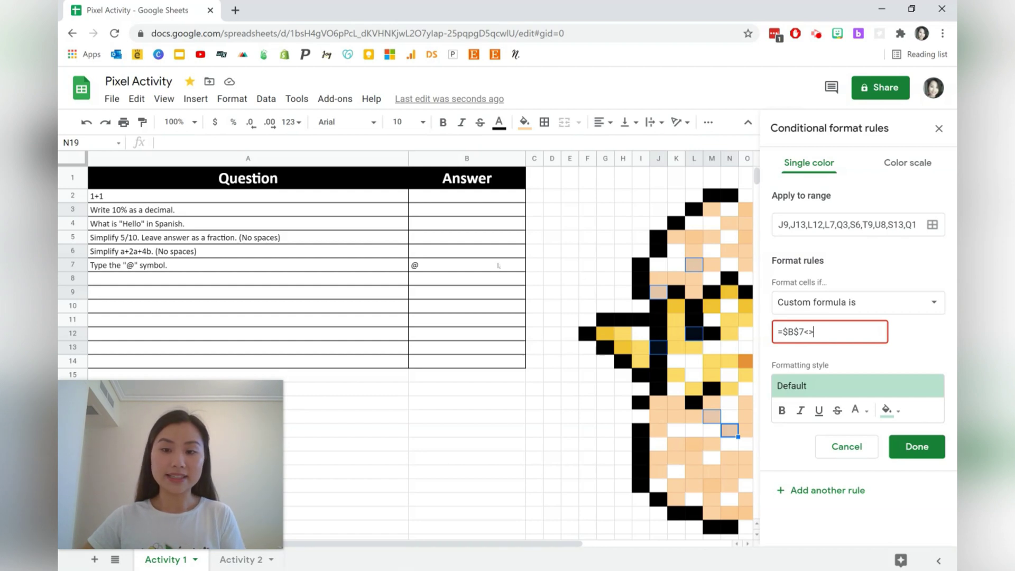
type("\"")
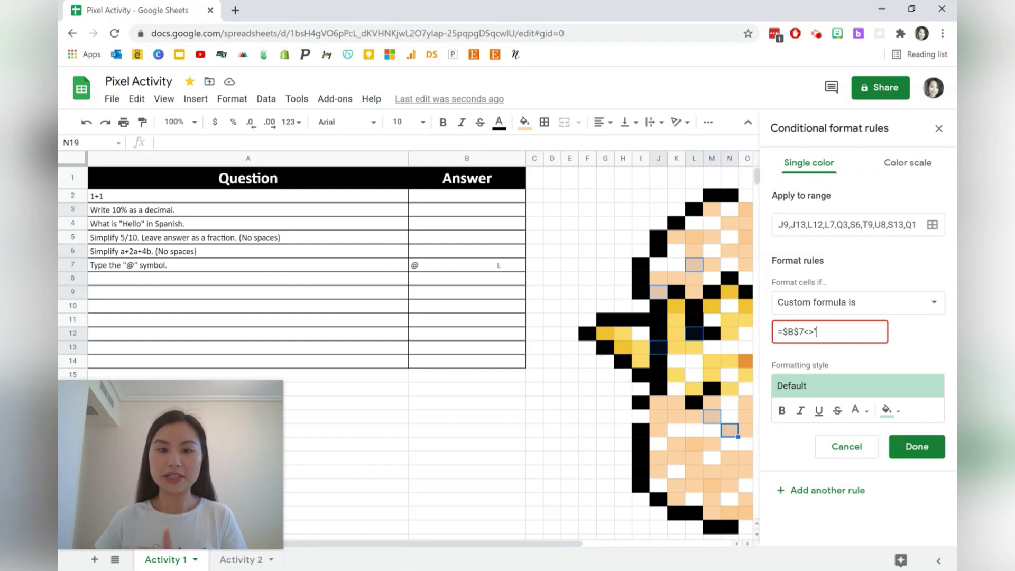
type("@")
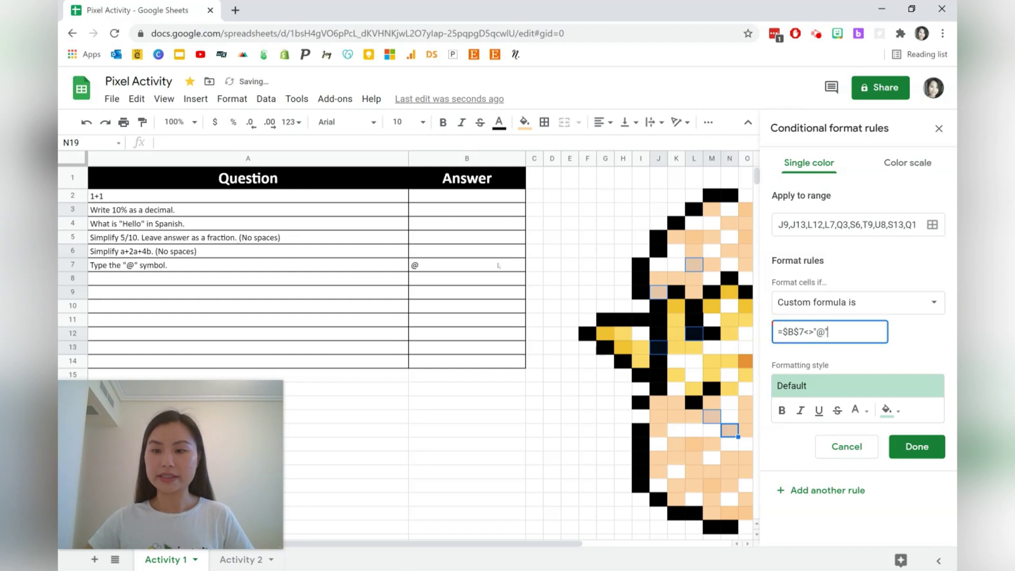
- Give the B7 symbol rule a white fill, save it and close the conditional formatting rules
left_click(899, 411)
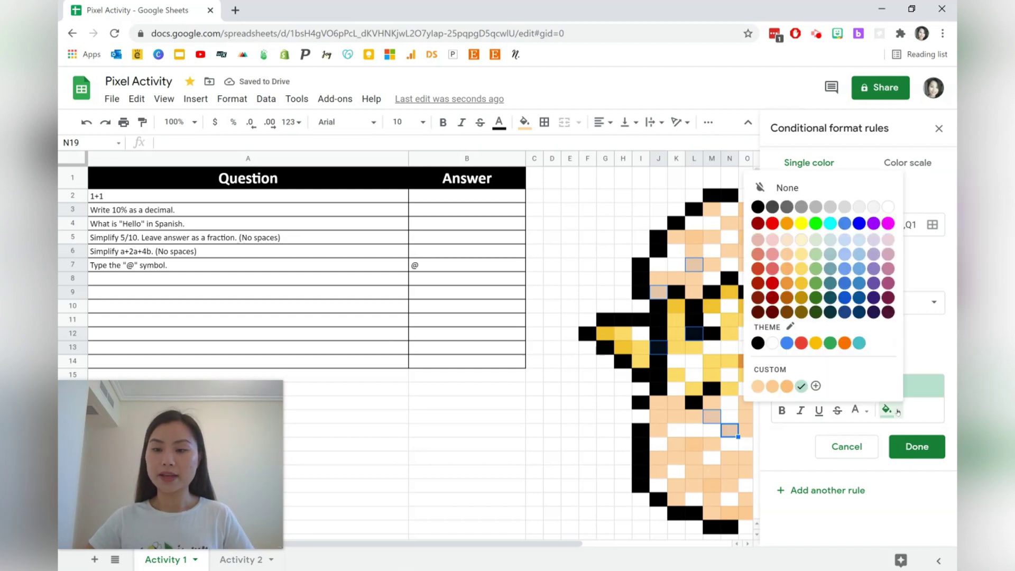
left_click(888, 207)
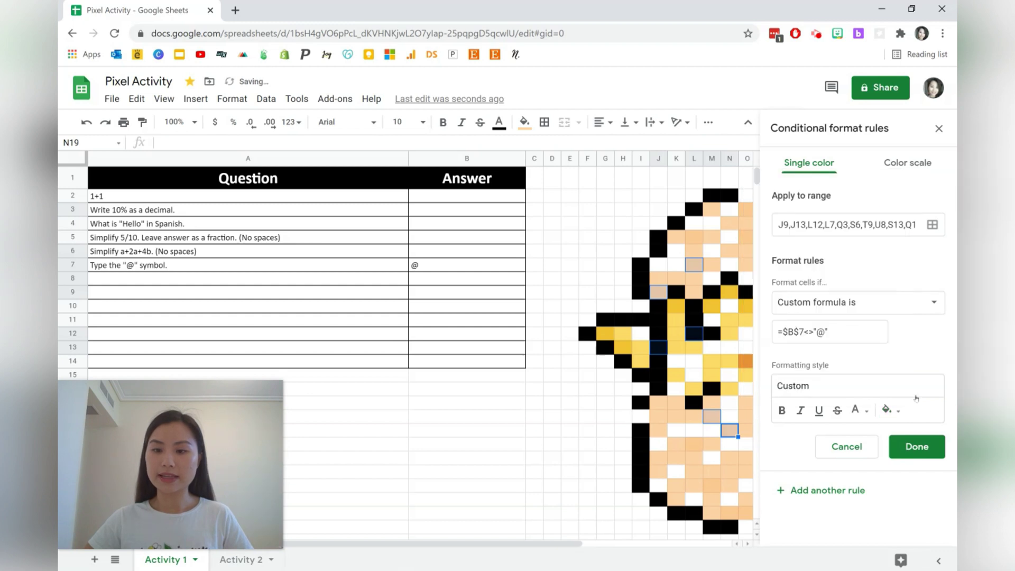
left_click(918, 447)
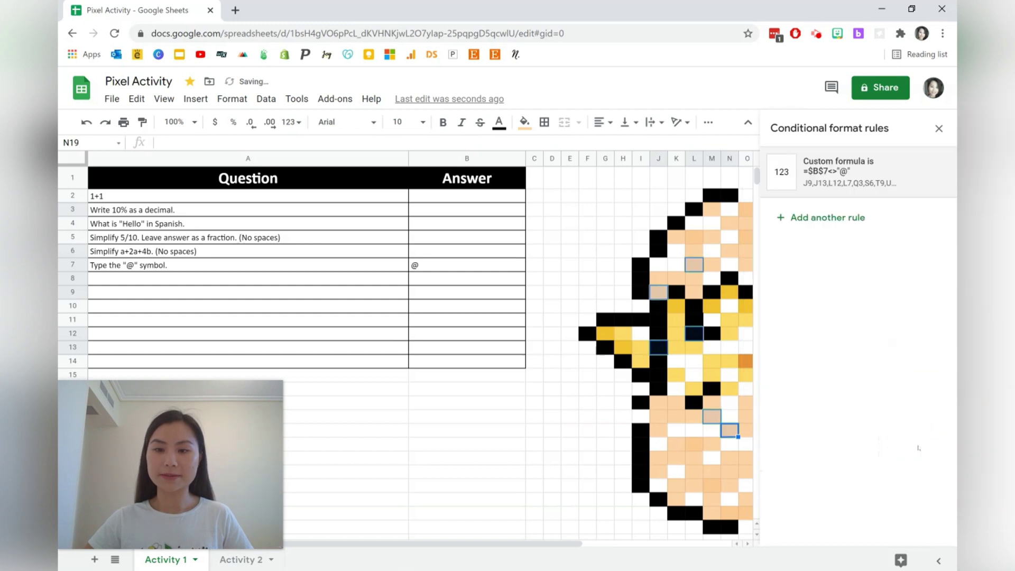
left_click(939, 129)
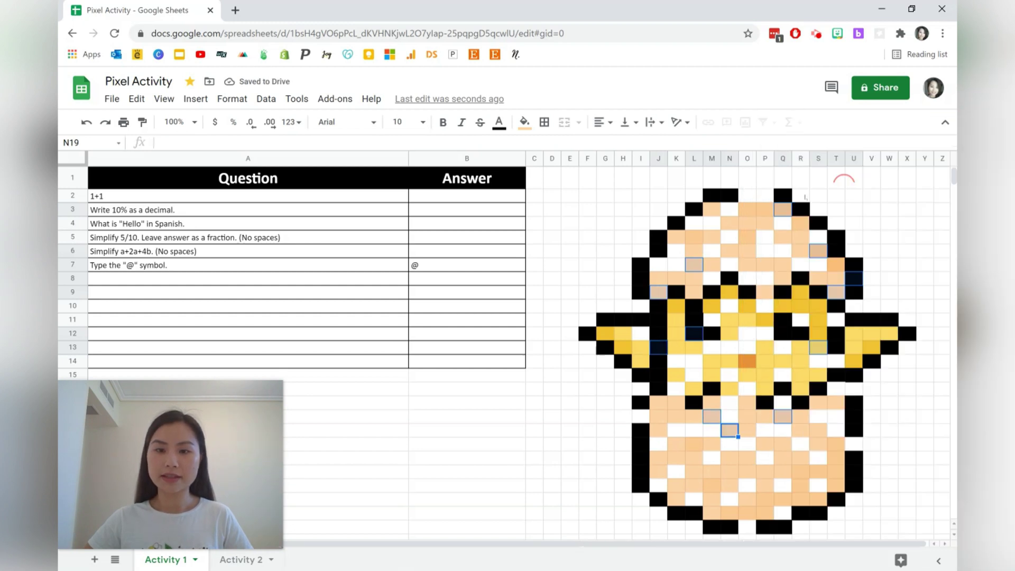
- Clear the answer in B7 to test the symbol rule, and undo the deletion
left_click(517, 270)
key("Delete")
key("ctrl+z")
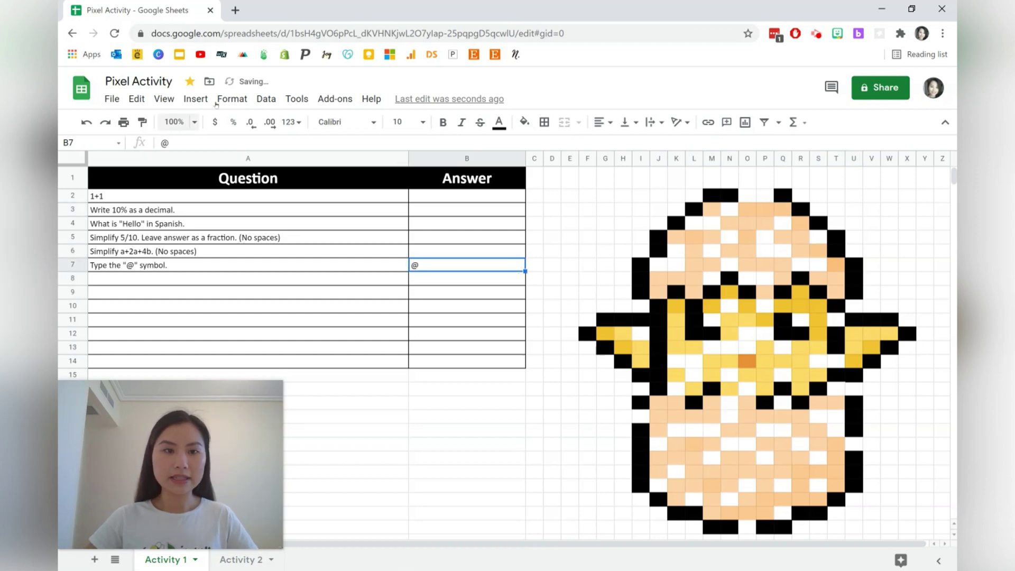
- Format the symbol answer cell B7 as plain text
left_click(217, 103)
mouse_move(269, 160)
left_click(407, 178)
left_click(478, 332)
left_click(509, 268)
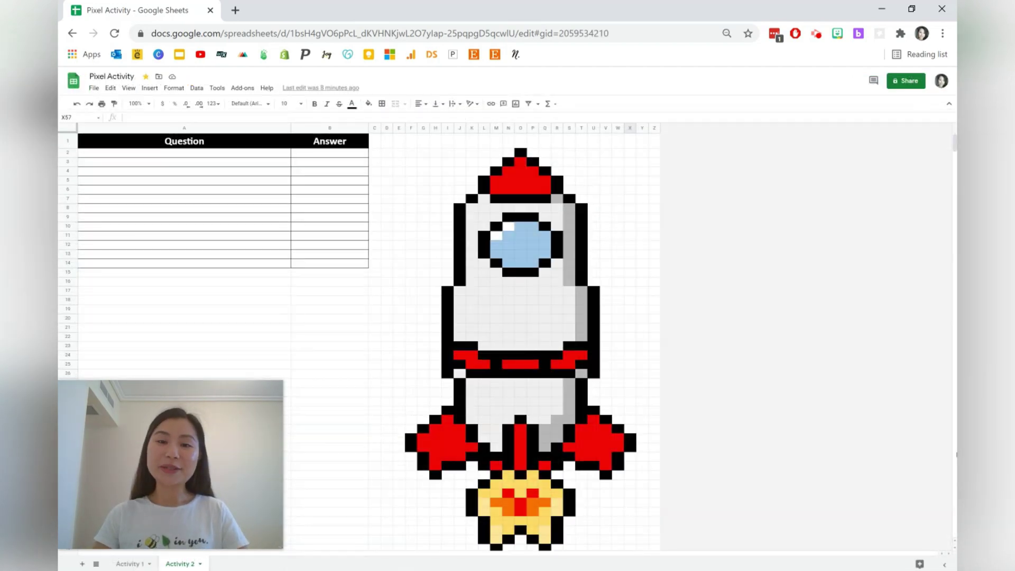